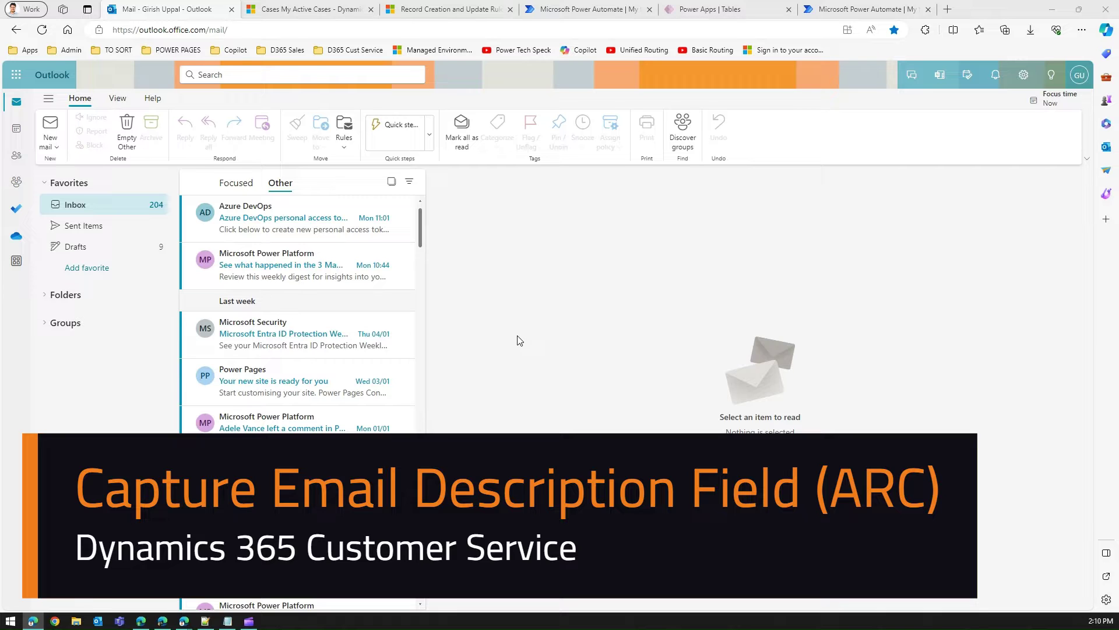
# Start a new Outlook email to the Info mailbox with the subject "My PC is running slow".
pyautogui.click(317, 8)
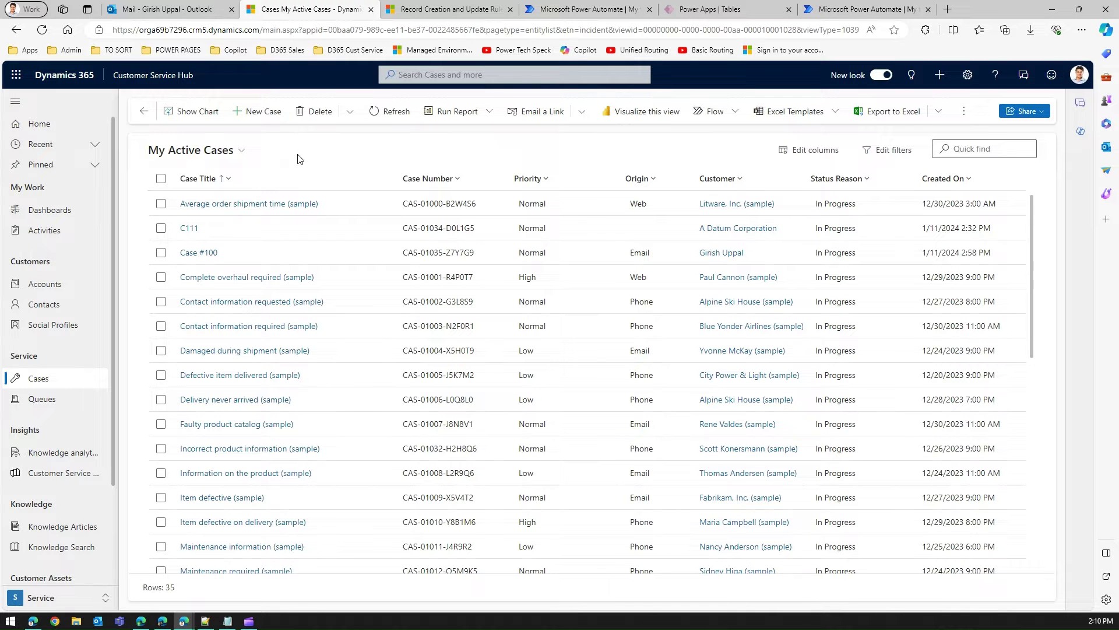
pyautogui.click(181, 10)
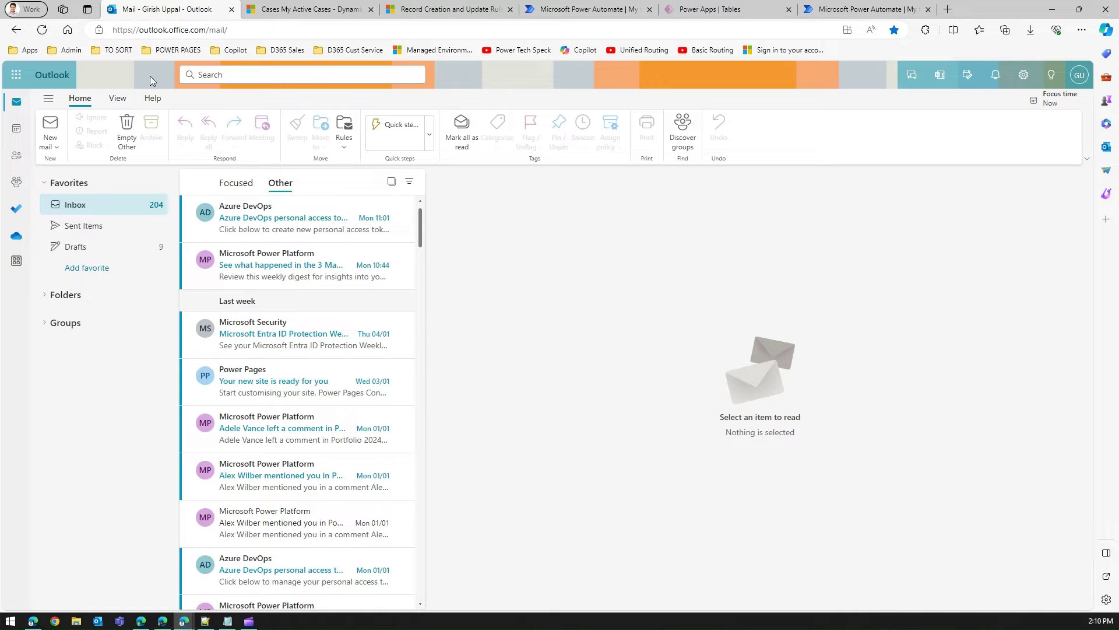
pyautogui.click(50, 126)
pyautogui.write('inf')
pyautogui.press('Return')
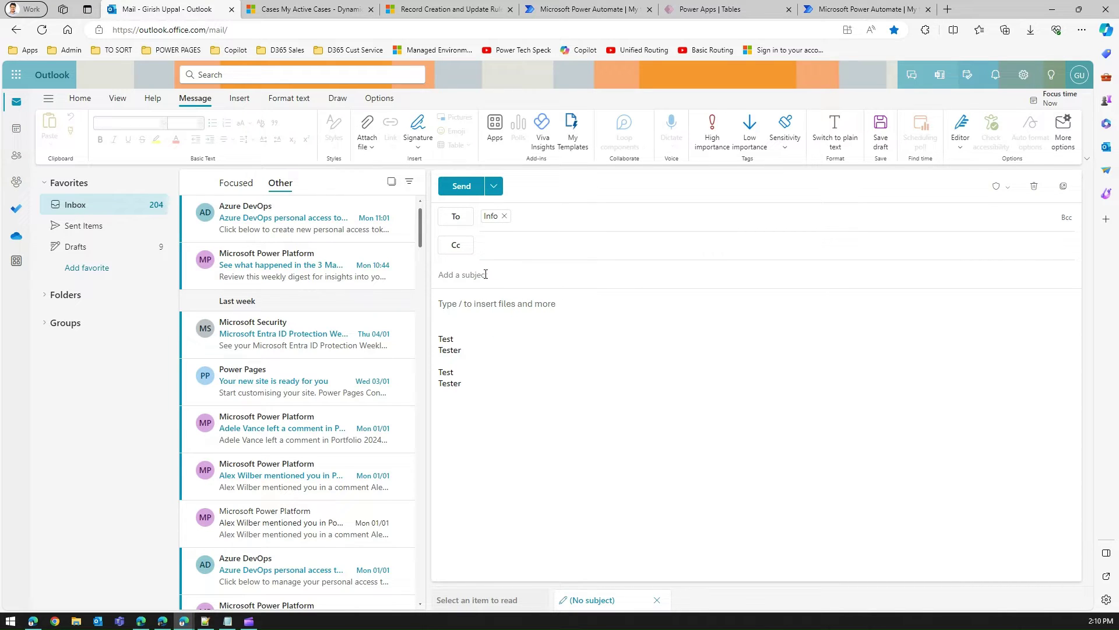
pyautogui.write('My PC is running slow')
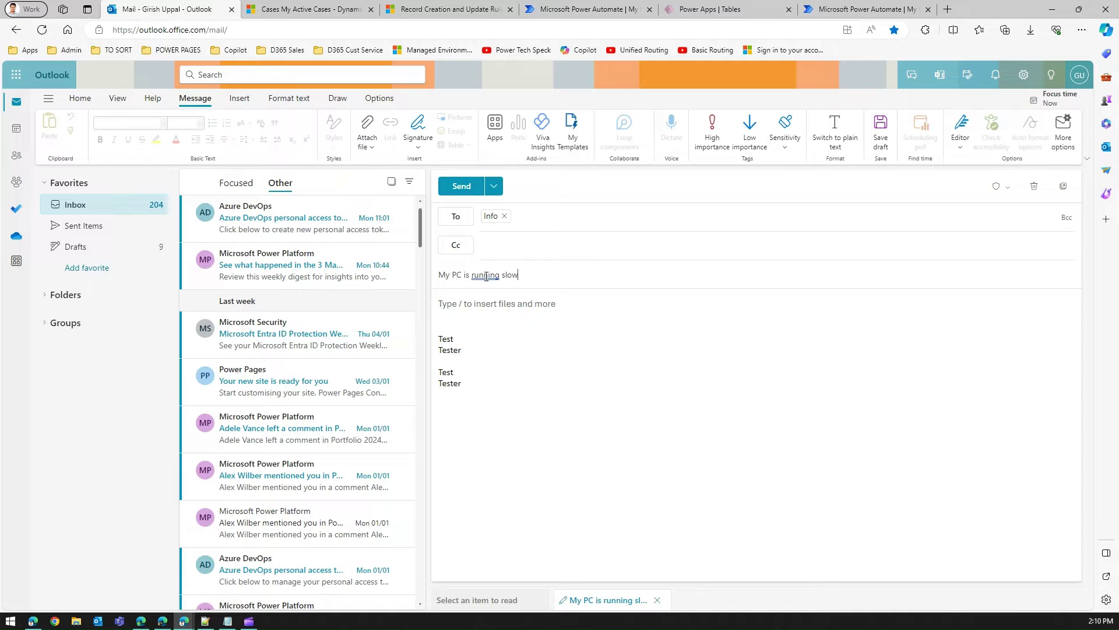
# Replace the signature text with "I cant work on my PC. Please fix it" and send the email.
pyautogui.moveTo(486, 374); pyautogui.dragTo(448, 292)
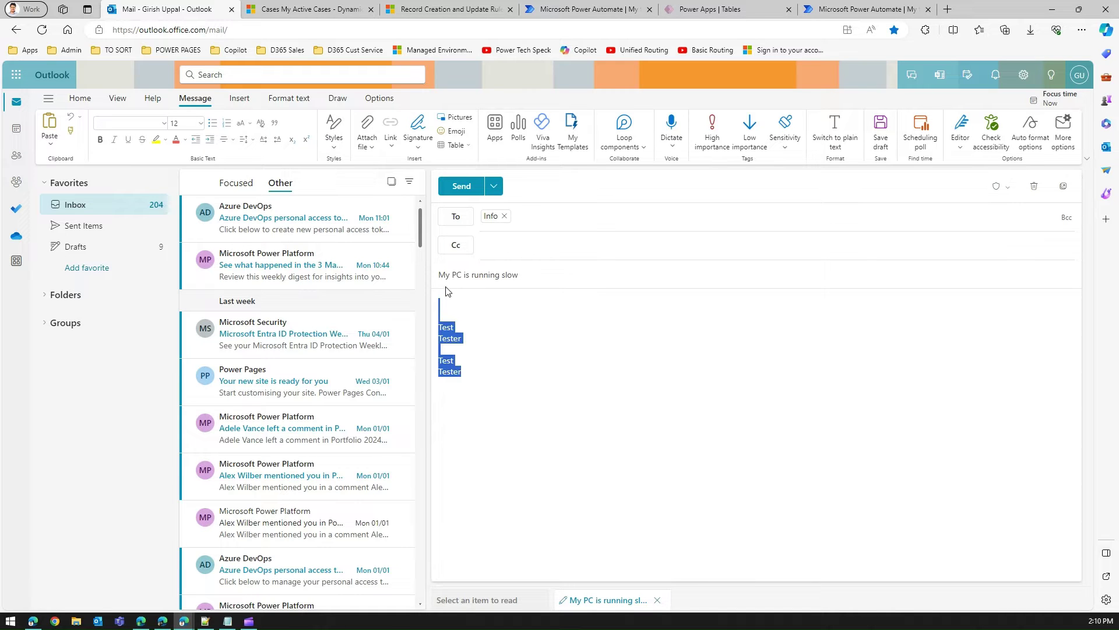
pyautogui.write('I cant work on my PC. Please fix it')
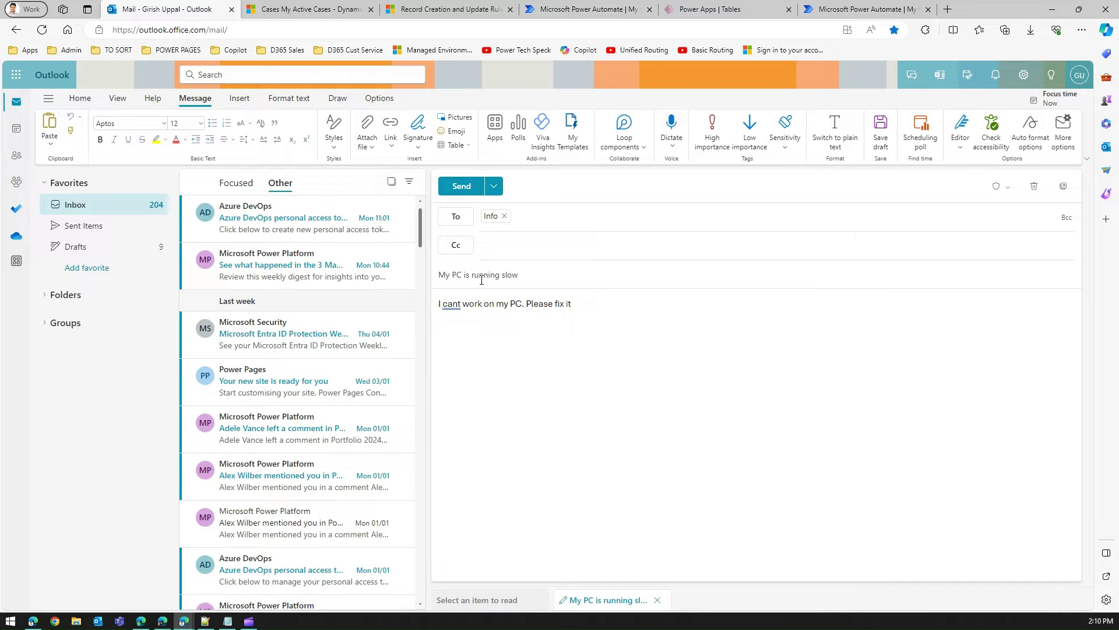
pyautogui.click(460, 186)
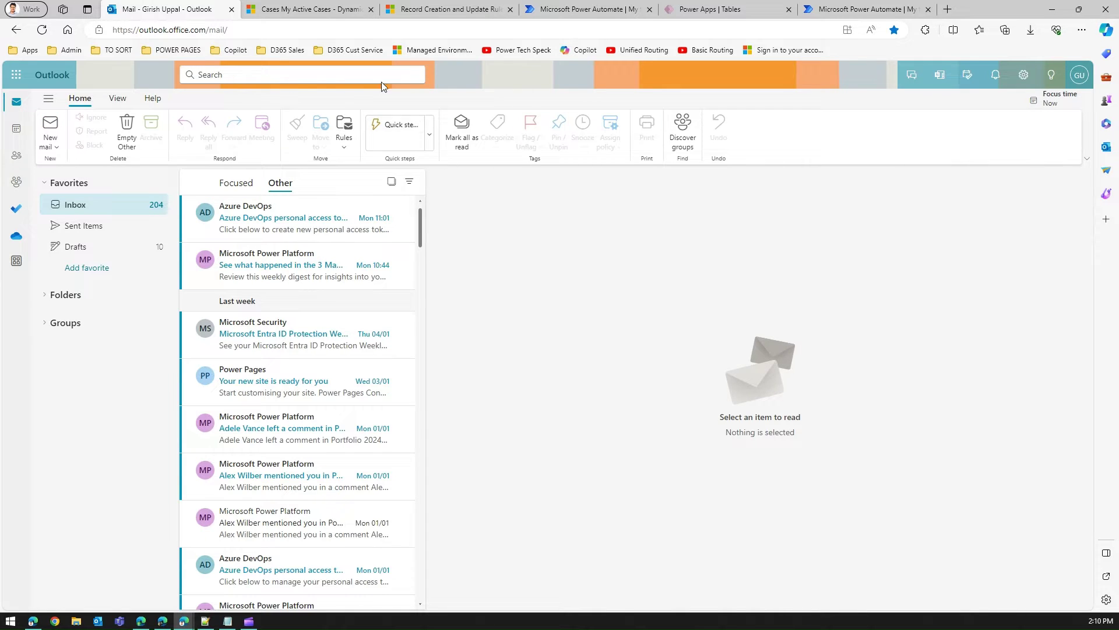
# Refresh the My Active Cases list in Dynamics 365, and view the "My PC is running slow" email in Outlook's Sent Items.
pyautogui.click(288, 8)
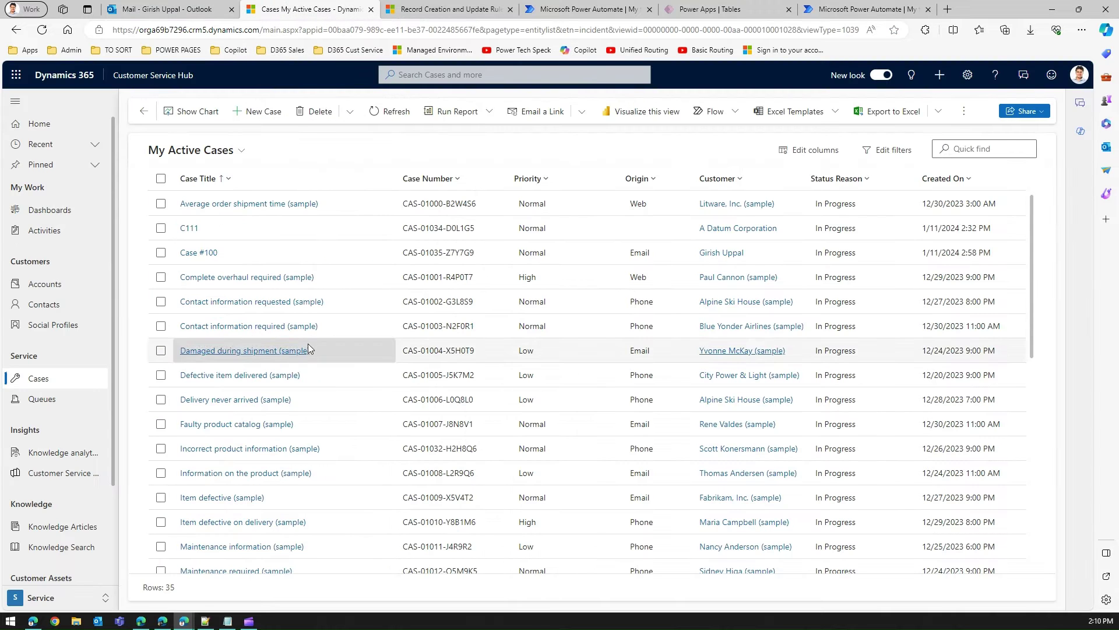
pyautogui.click(379, 112)
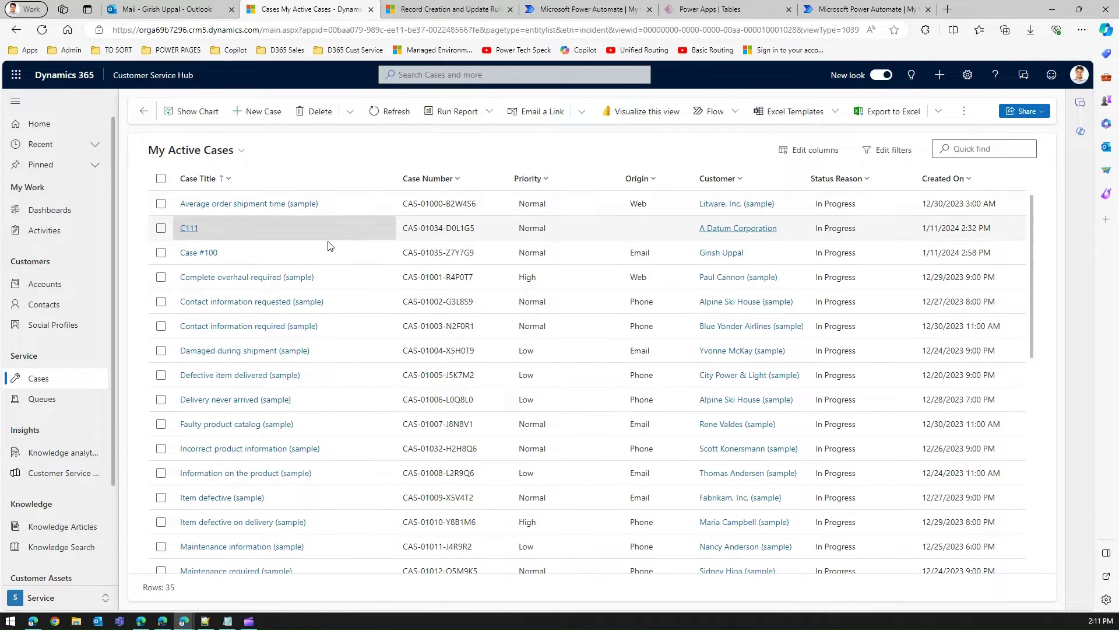
pyautogui.click(172, 12)
pyautogui.click(119, 228)
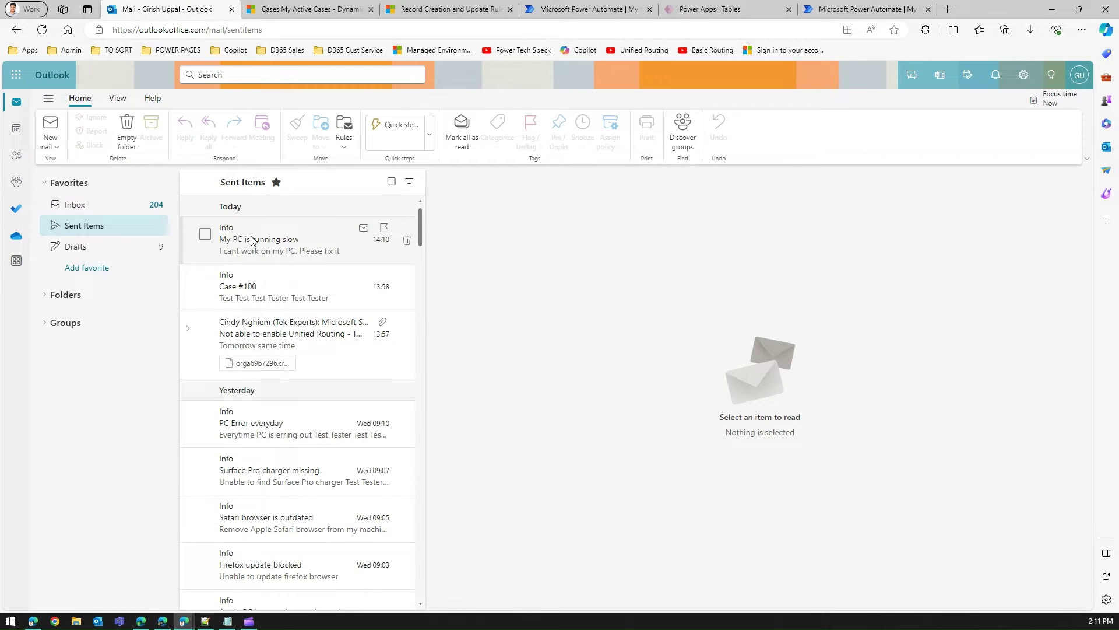
pyautogui.click(252, 240)
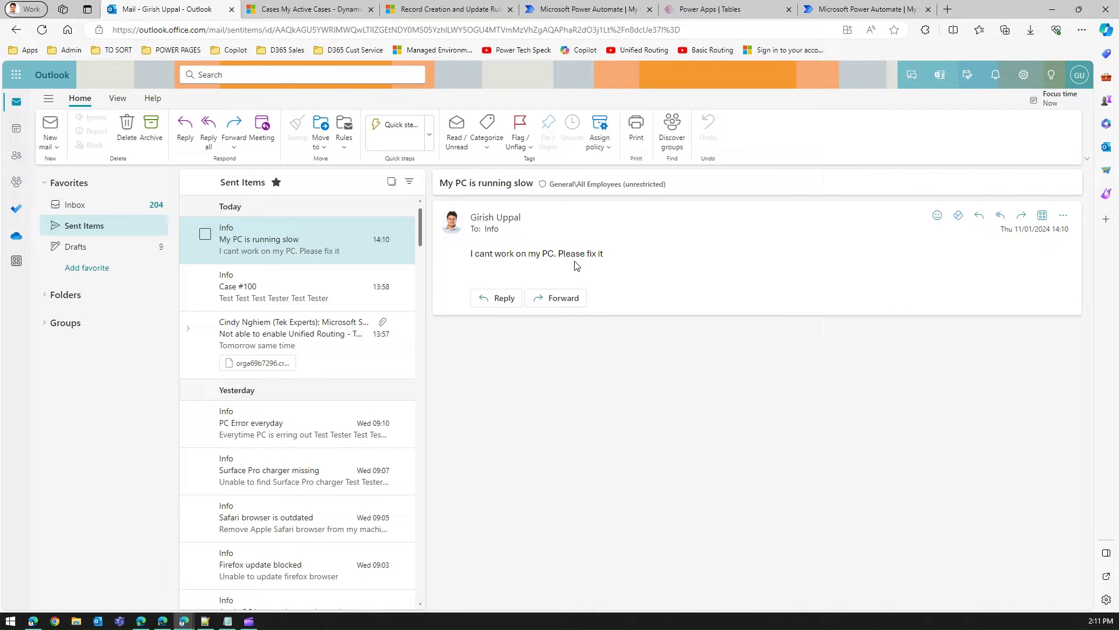
# Sort My Active Cases in Dynamics 365 by Created On, newest first, and refresh the list to look for the email's case.
pyautogui.click(318, 9)
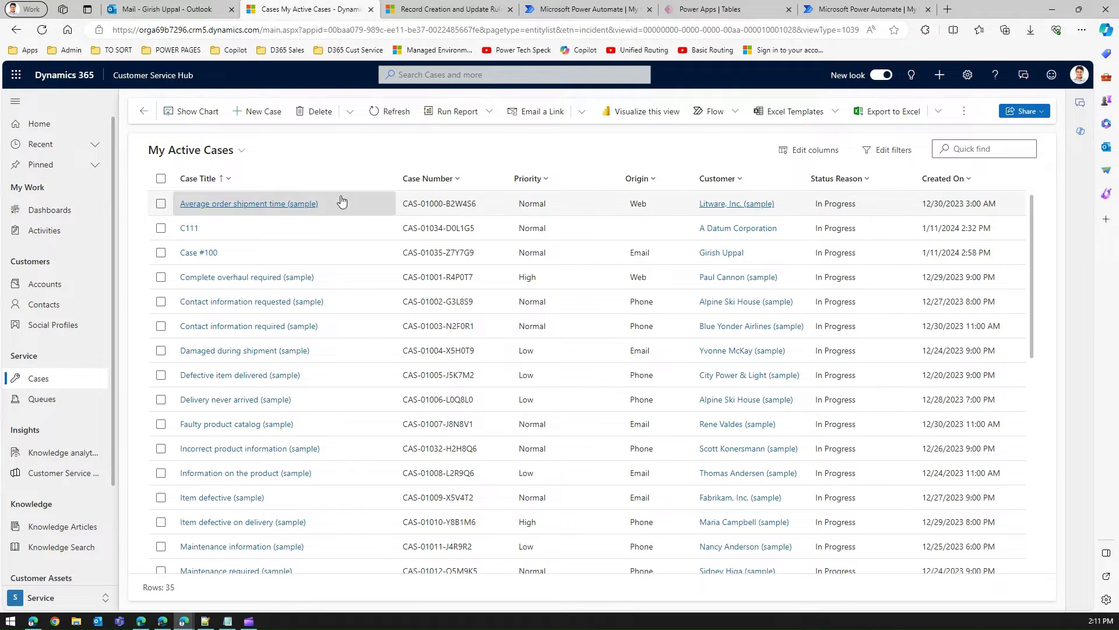
pyautogui.click(392, 112)
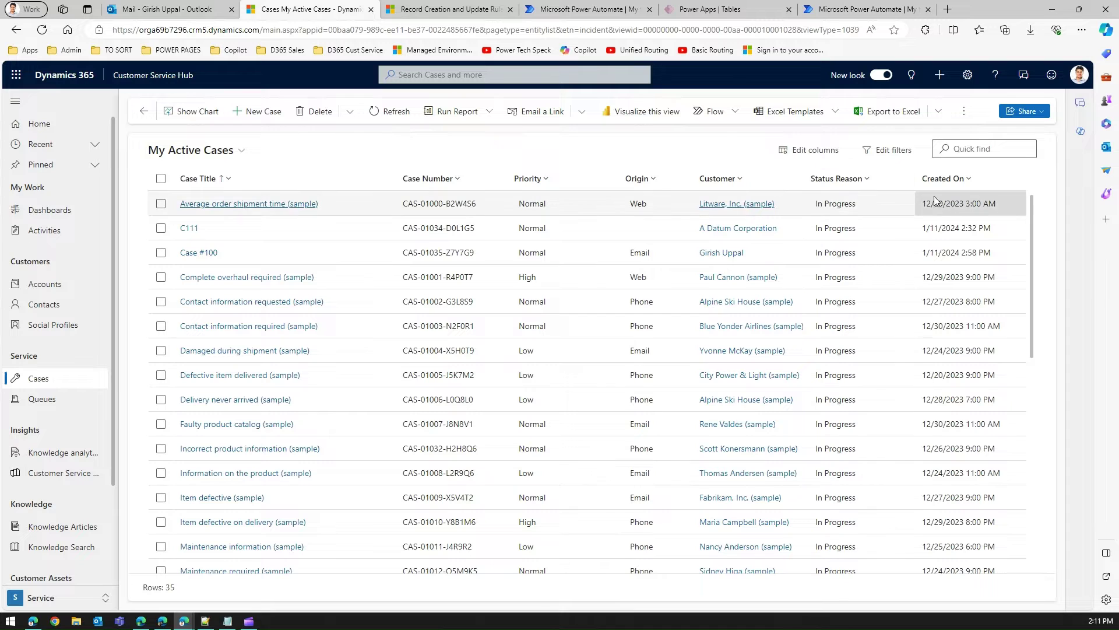
pyautogui.click(952, 179)
pyautogui.click(968, 223)
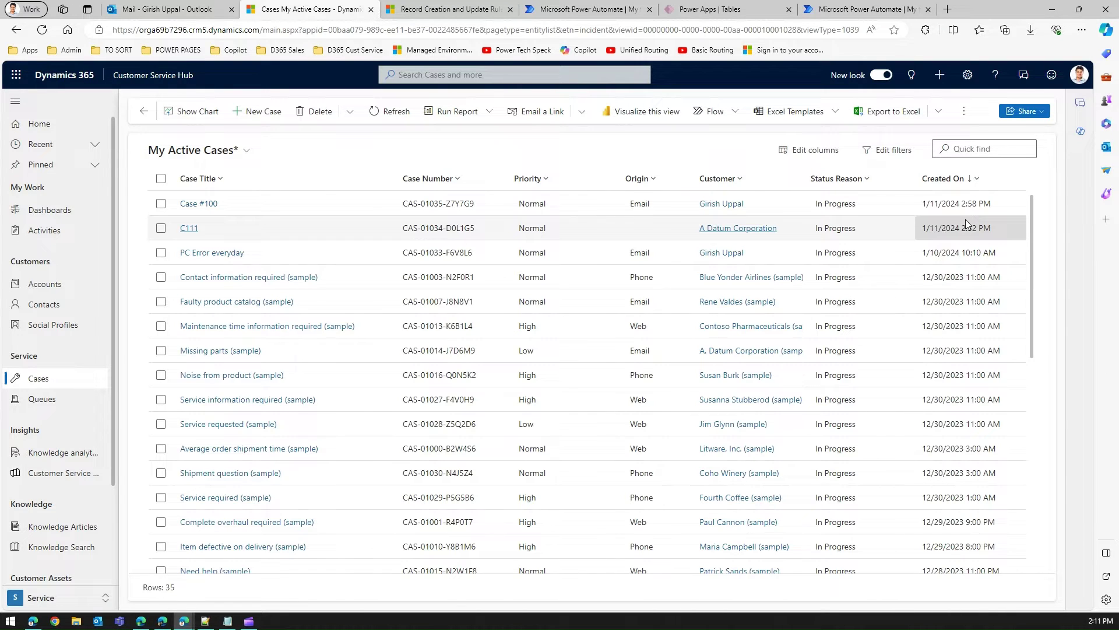
pyautogui.click(383, 113)
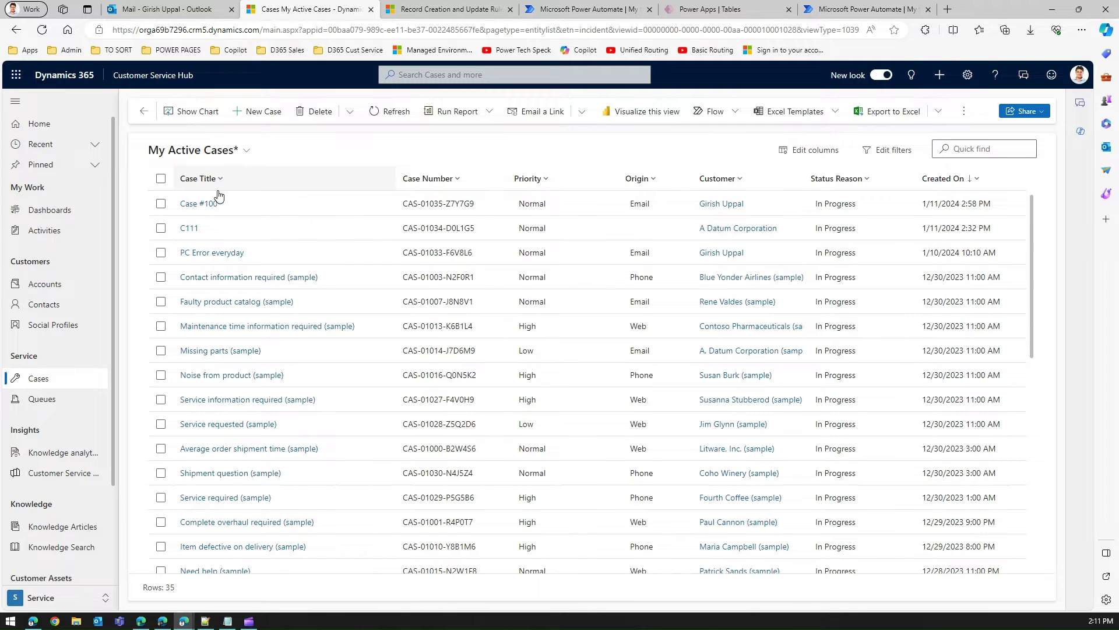
pyautogui.click(391, 112)
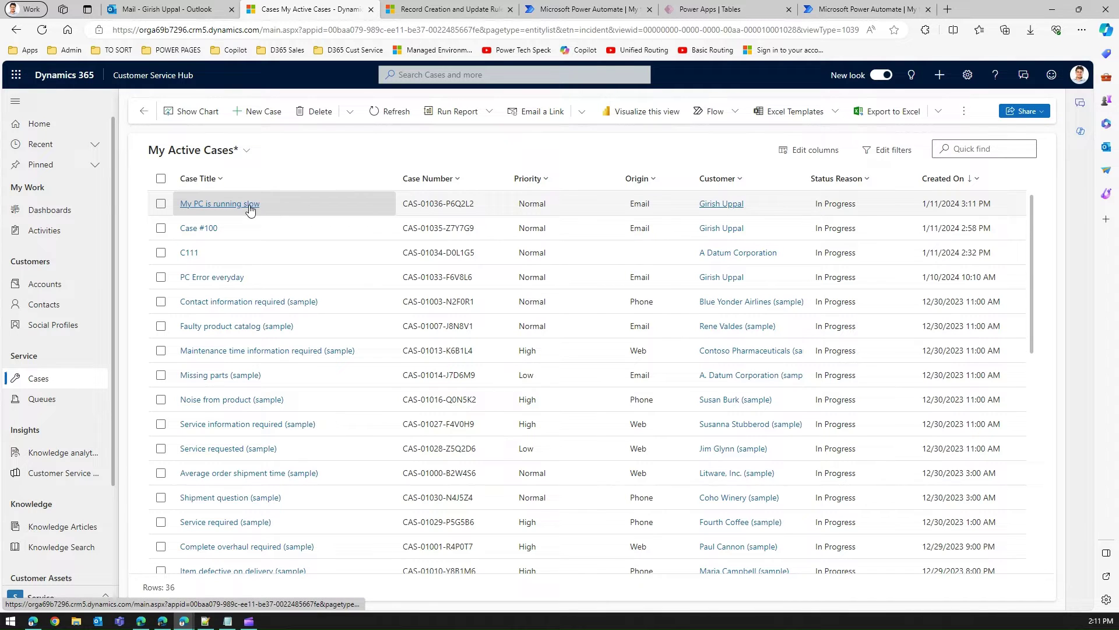
# Refresh the QS_ARC - Using Email_ARC_Rule record in the Customer Service admin center and check its activity monitor.
pyautogui.click(411, 11)
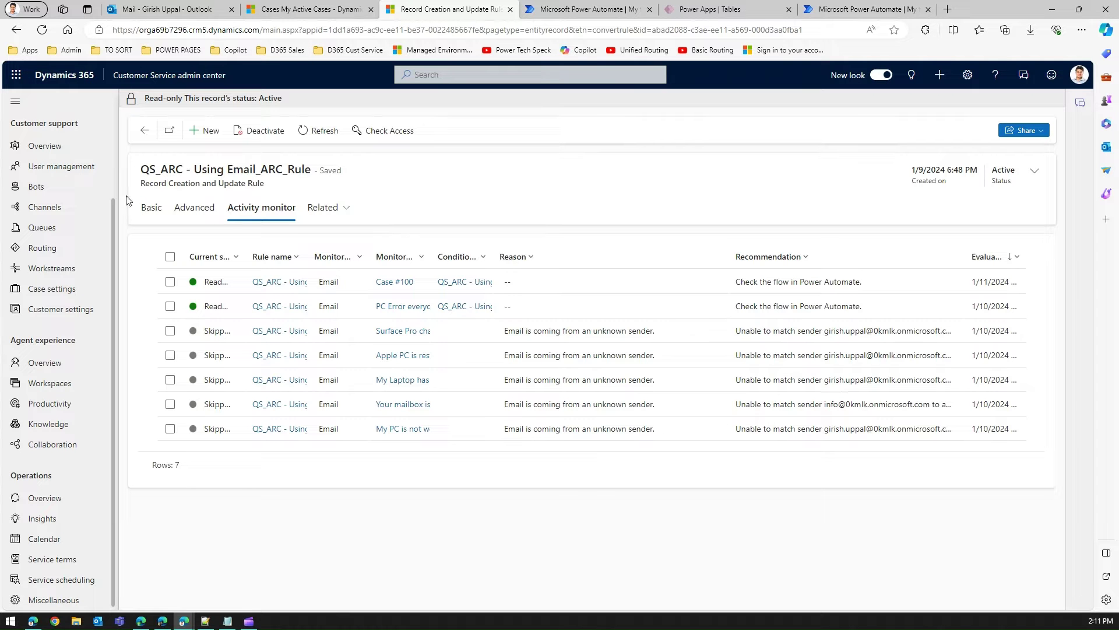
pyautogui.click(326, 133)
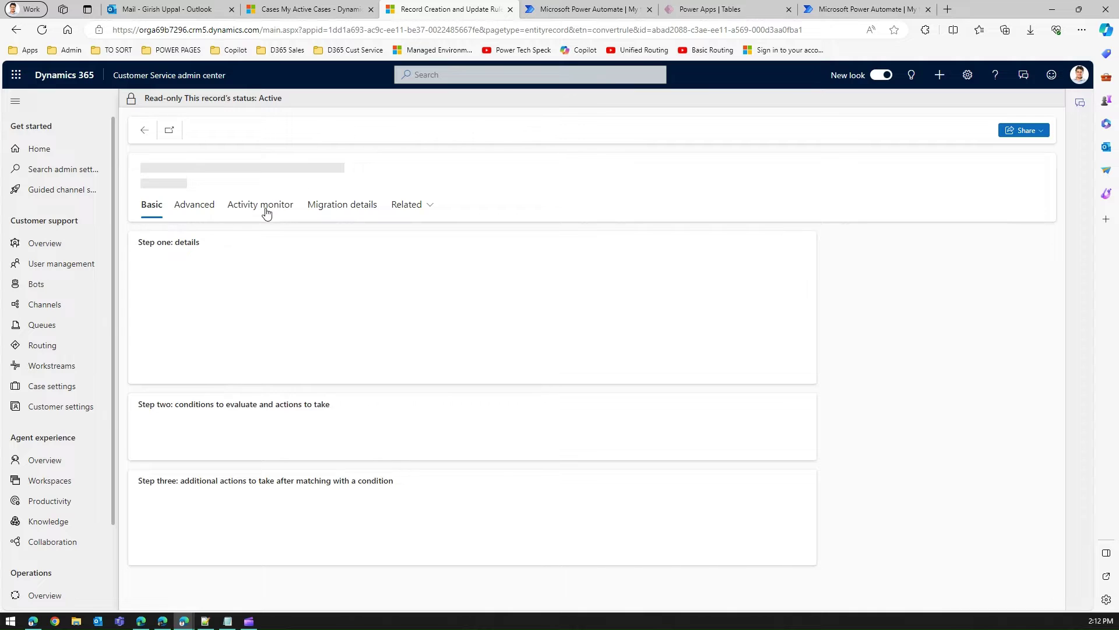
pyautogui.click(268, 211)
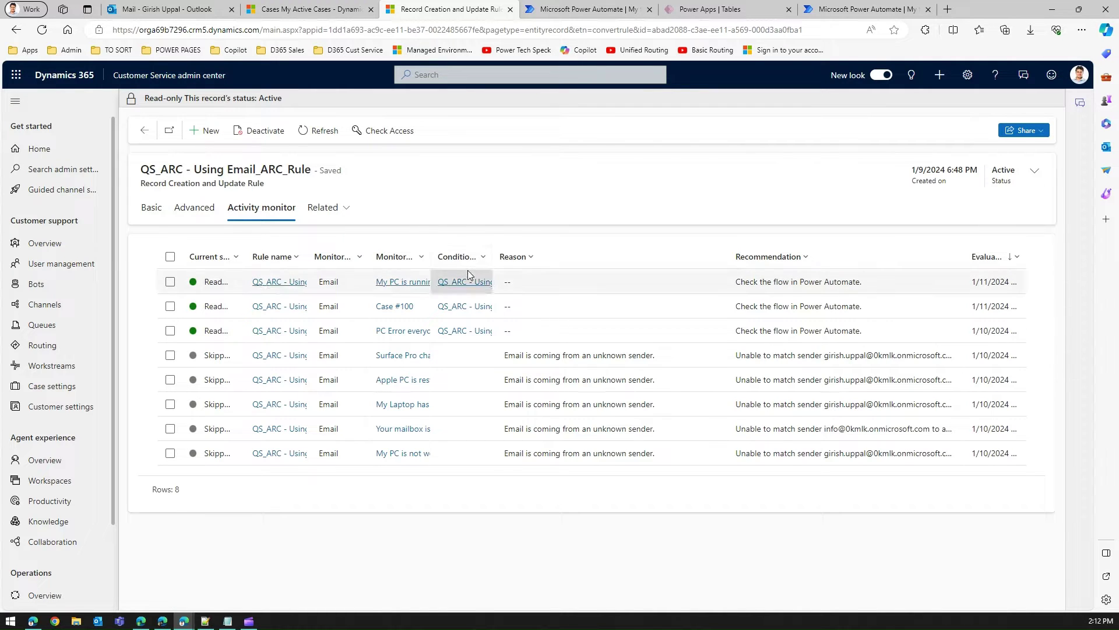
# Open the "My PC is running slow" case in Customer Service Hub and inspect its case title.
pyautogui.click(242, 11)
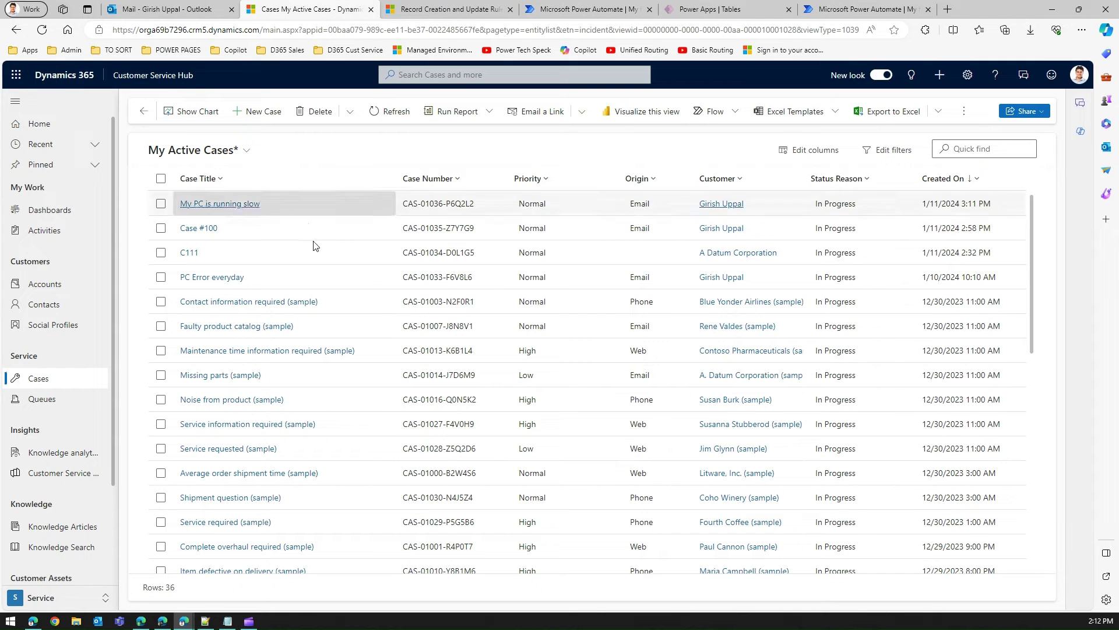
pyautogui.click(239, 206)
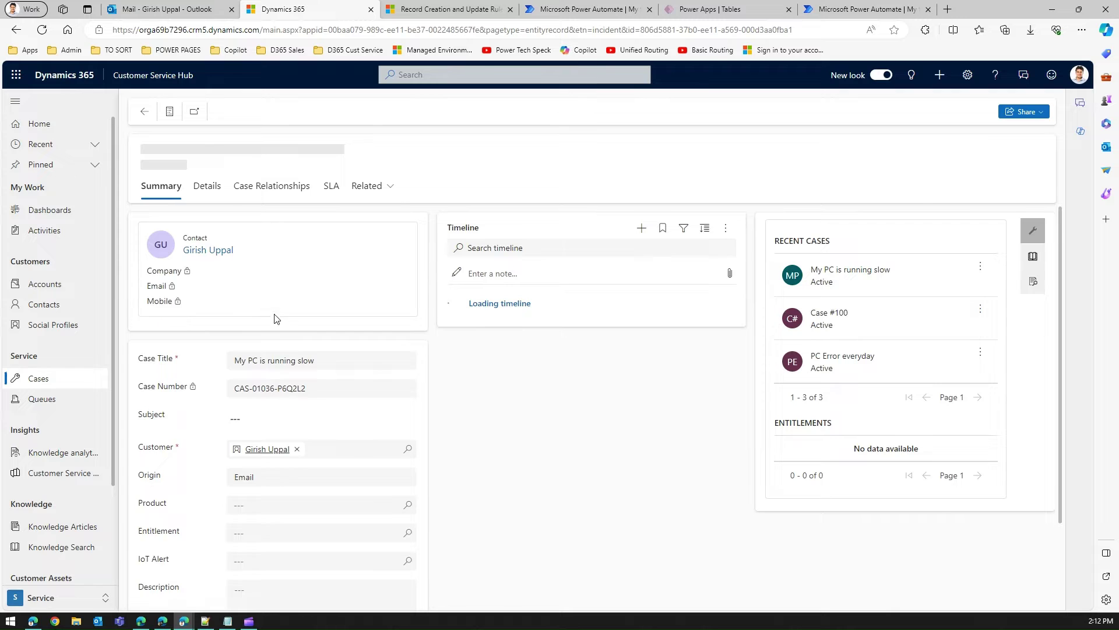
pyautogui.moveTo(317, 405); pyautogui.dragTo(224, 406)
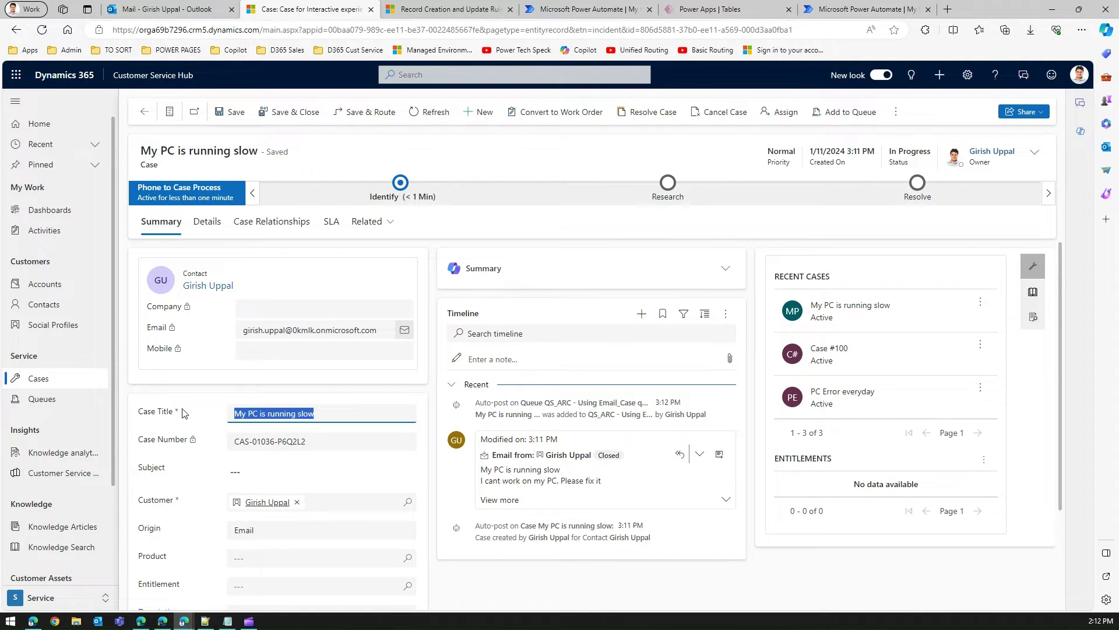
# Review the subject and body text of the sent email in Outlook for comparison with the case.
pyautogui.click(158, 5)
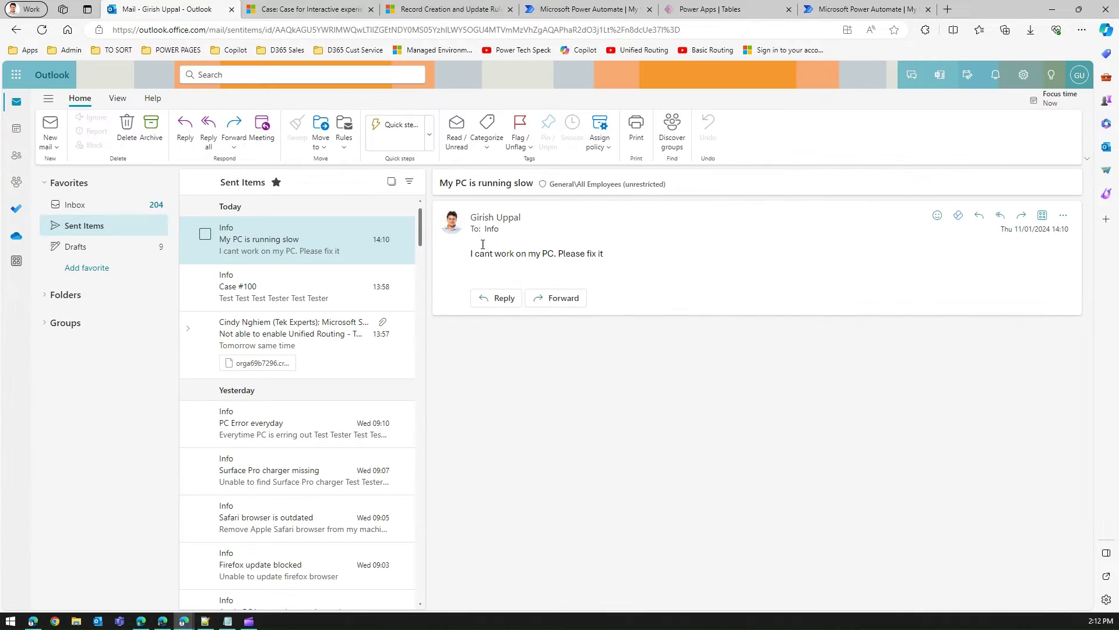
pyautogui.moveTo(469, 184); pyautogui.dragTo(508, 182)
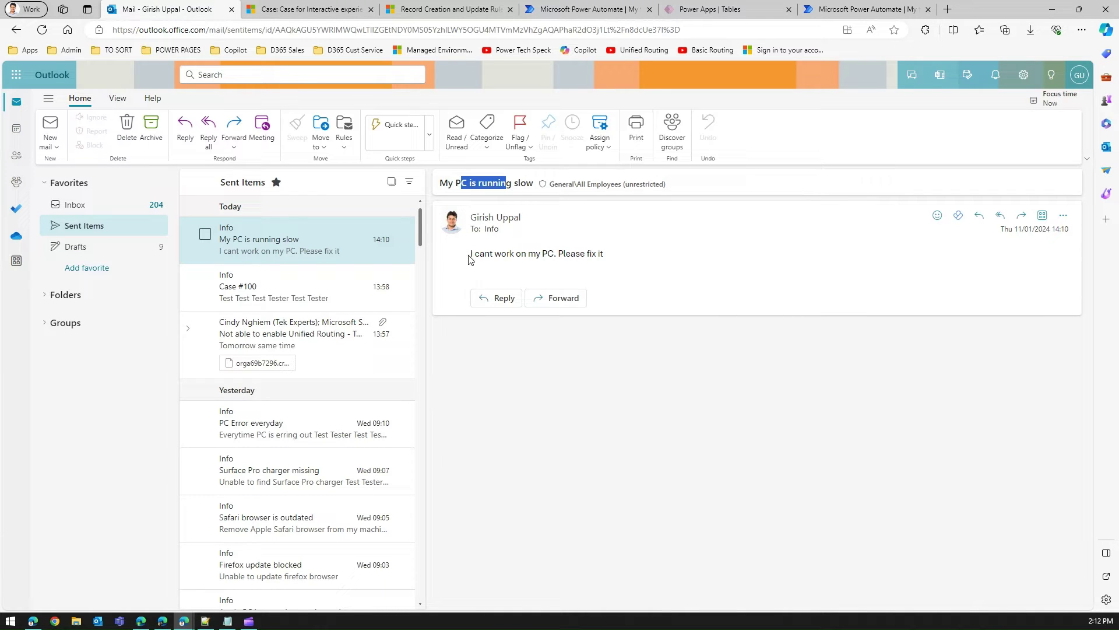
pyautogui.moveTo(607, 259); pyautogui.dragTo(472, 254)
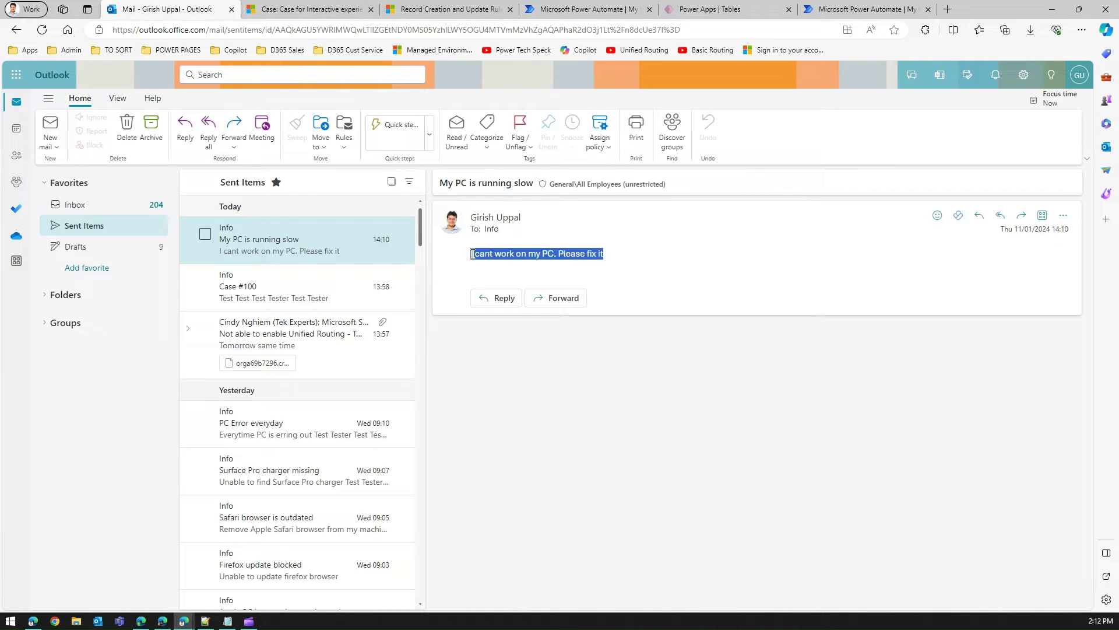
# Return to the case in Dynamics 365 and check its Description field and the email in its timeline.
pyautogui.click(297, 9)
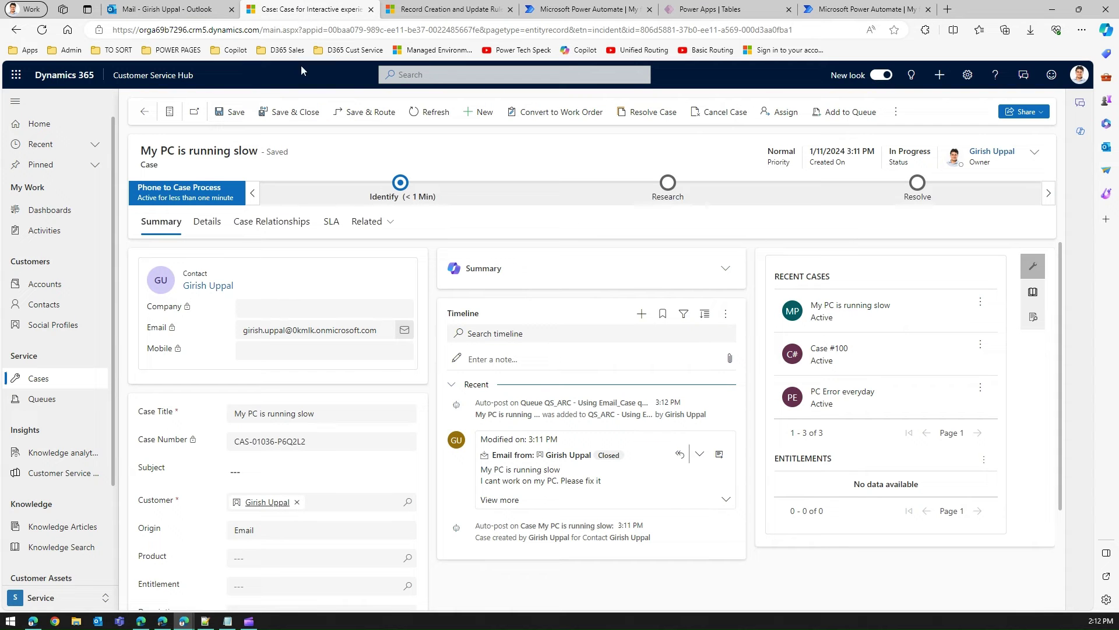
pyautogui.moveTo(1062, 264); pyautogui.dragTo(1060, 371)
pyautogui.click(348, 499)
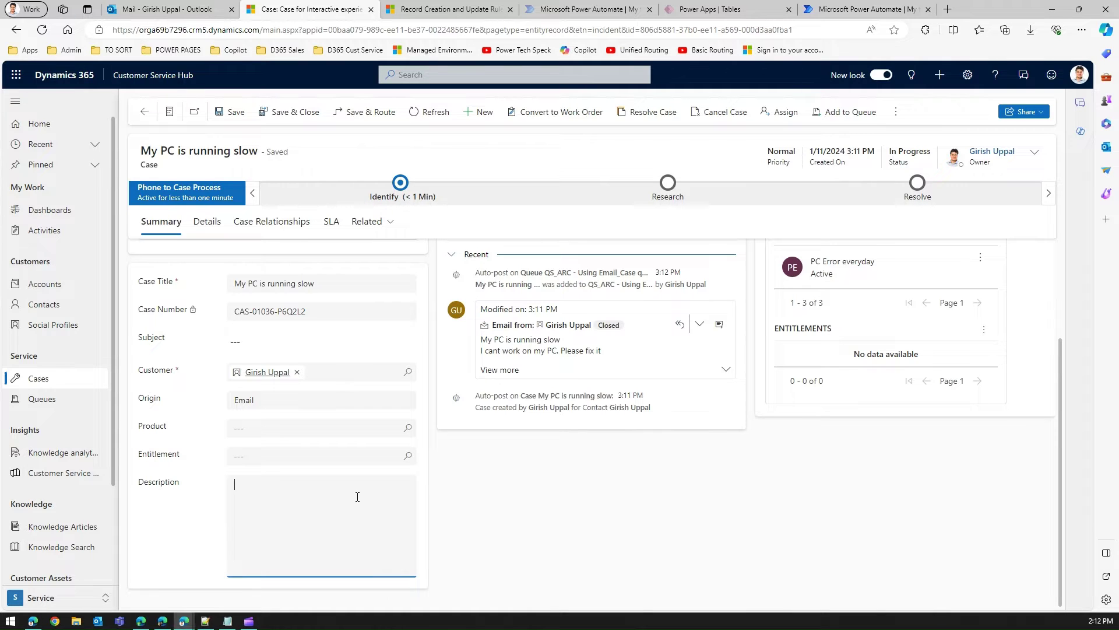
pyautogui.click(504, 502)
# In Power Automate, open the ARC: QS_ARC - Using Email_ARC_Condition flow for editing and close the version history.
pyautogui.click(598, 6)
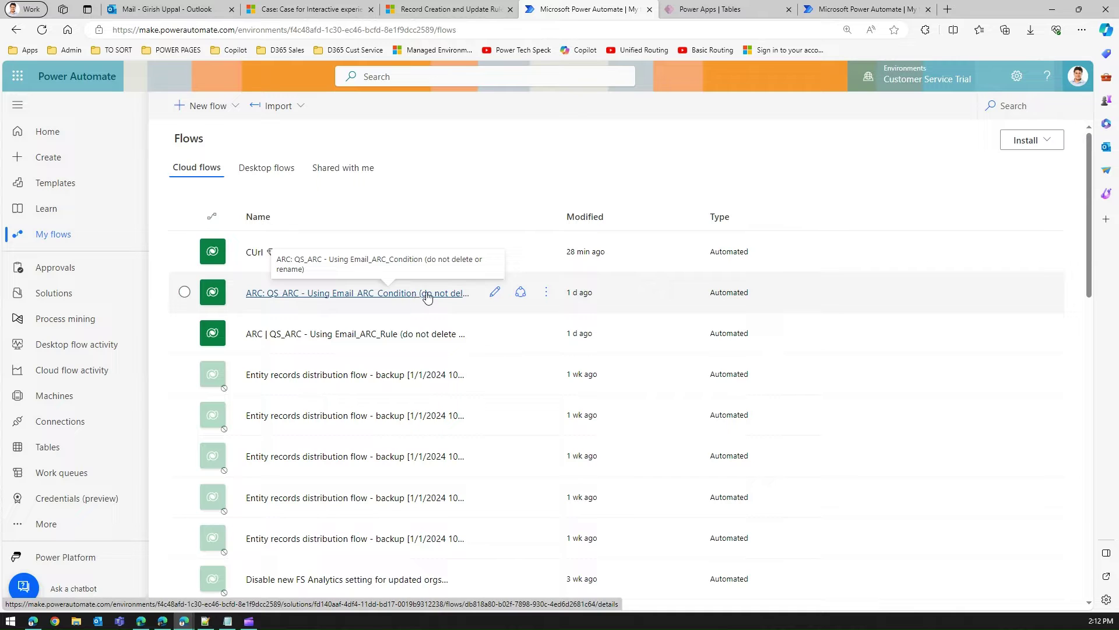
pyautogui.click(495, 295)
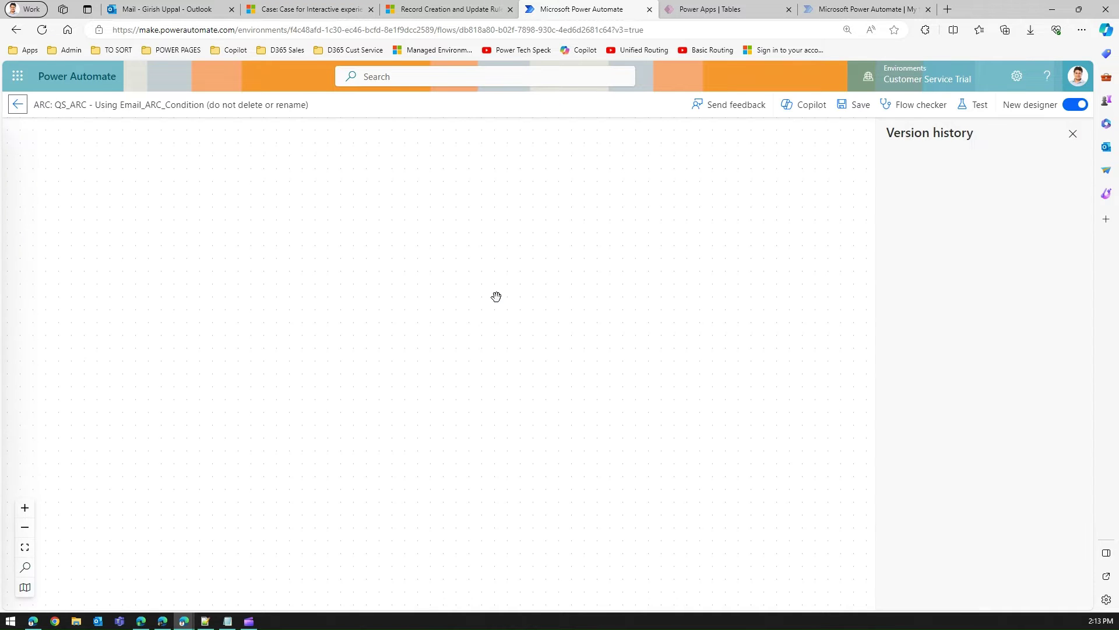
pyautogui.click(1073, 136)
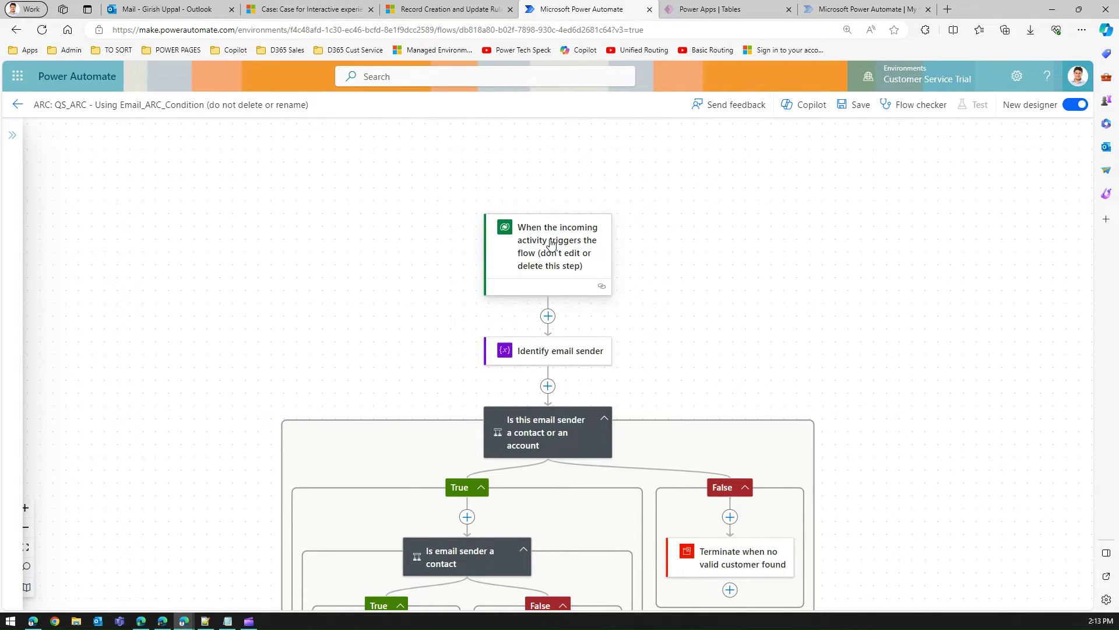
# Examine the parameters of the flow's incoming activity trigger, then close its details.
pyautogui.click(551, 243)
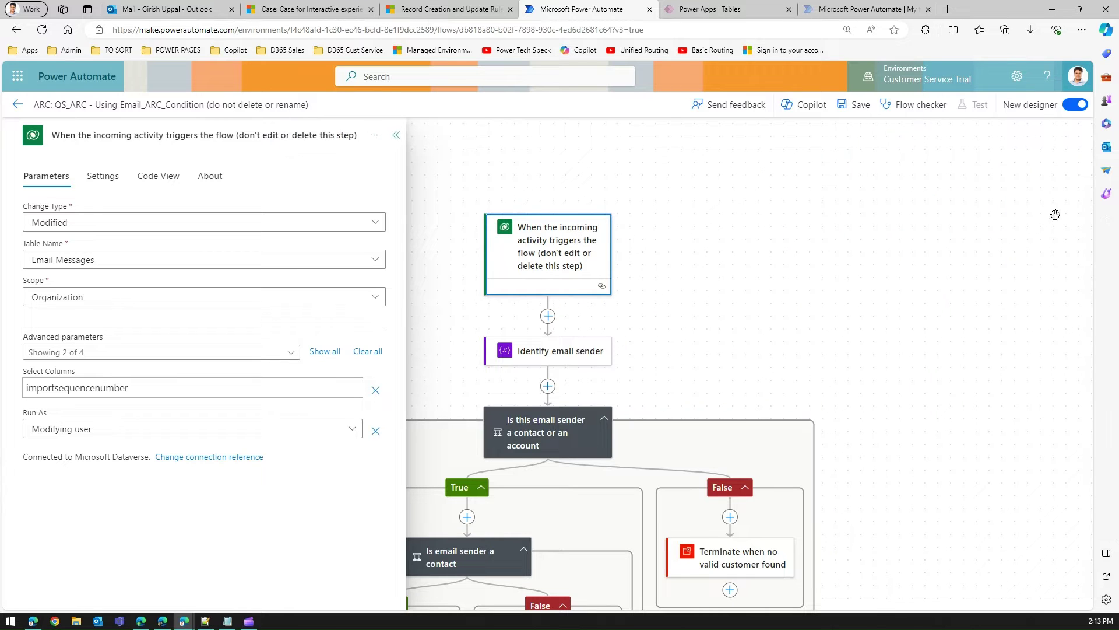
pyautogui.scroll(-3, 992, 320)
pyautogui.click(396, 134)
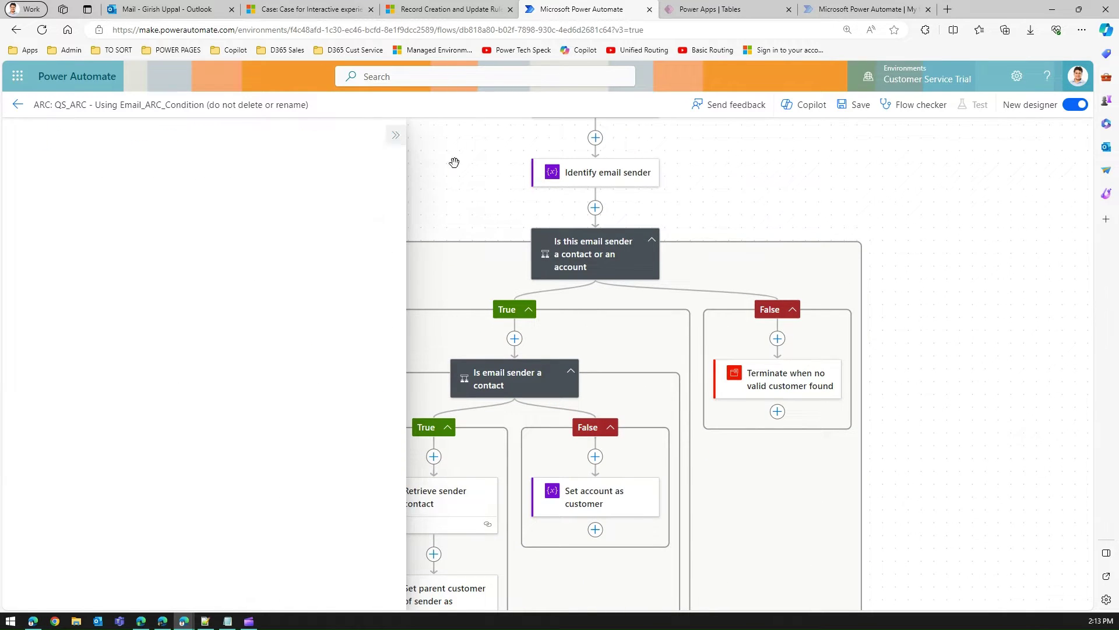
# Open the parameters of the flow's Create a record action and locate the case Description field.
pyautogui.moveTo(957, 409); pyautogui.dragTo(928, 284)
pyautogui.scroll(-5, 930, 442)
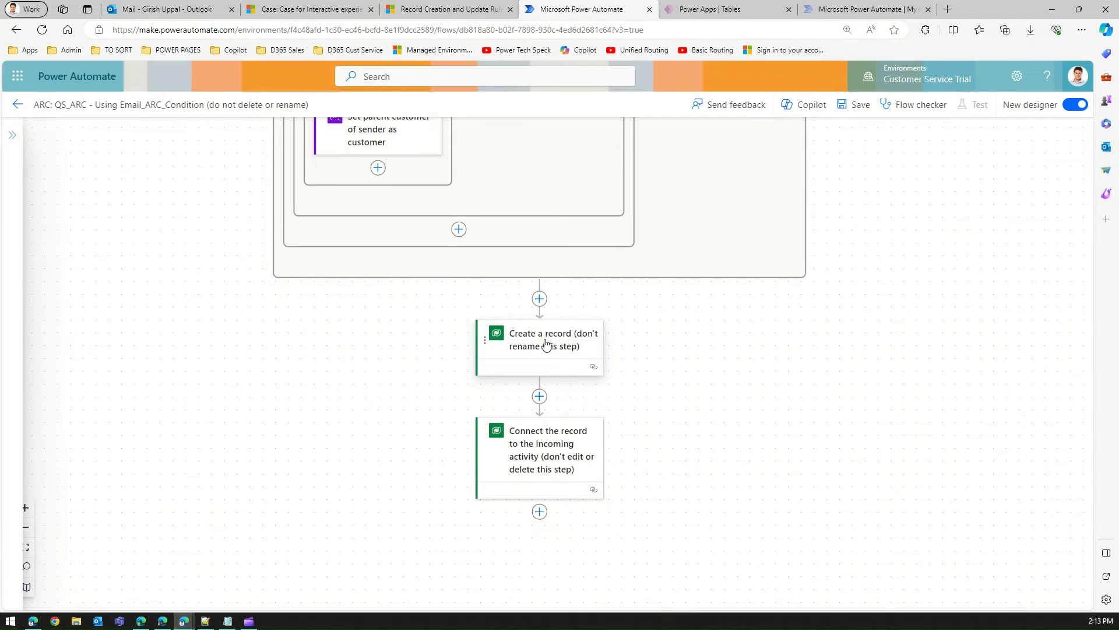
pyautogui.click(545, 345)
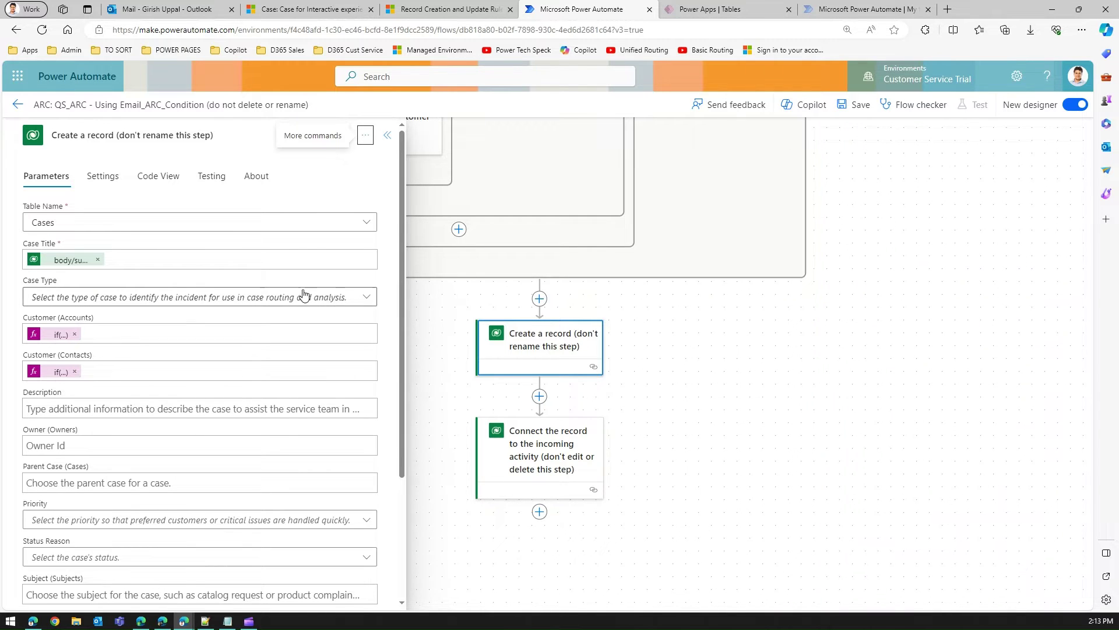
pyautogui.scroll(-1, 401, 296)
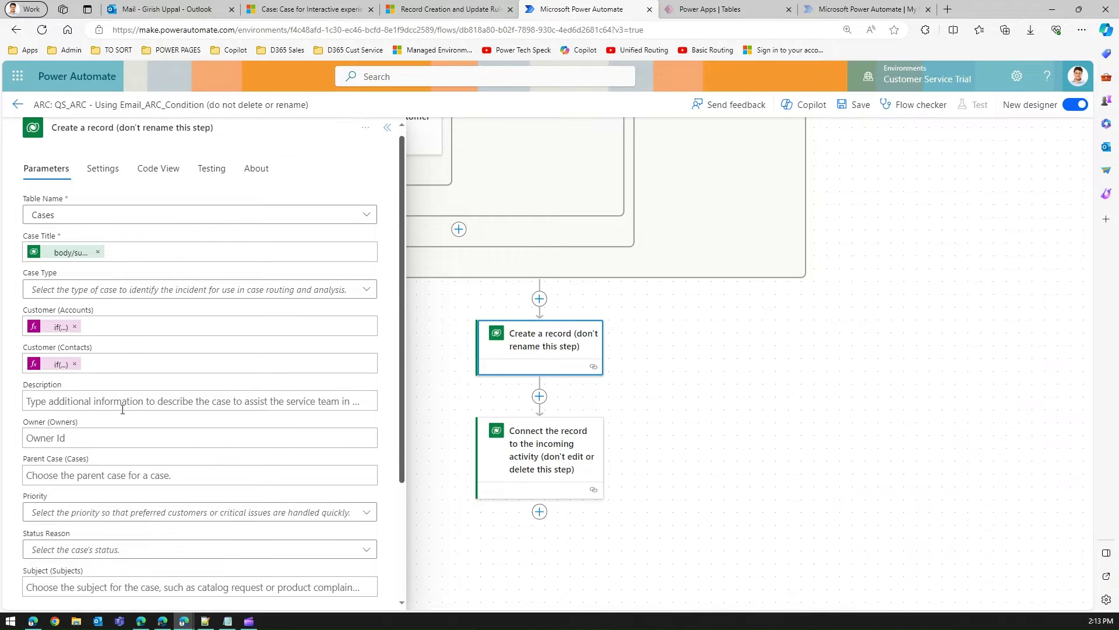
# Fill the case Description with the incoming activity trigger's Description dynamic content and save the flow.
pyautogui.click(118, 401)
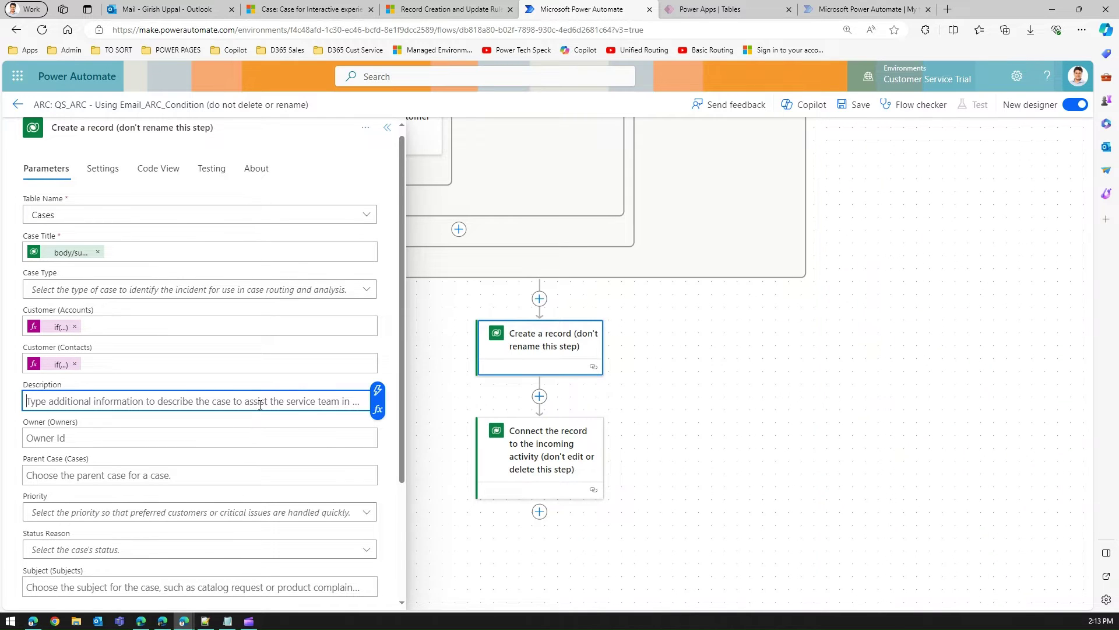
pyautogui.click(377, 390)
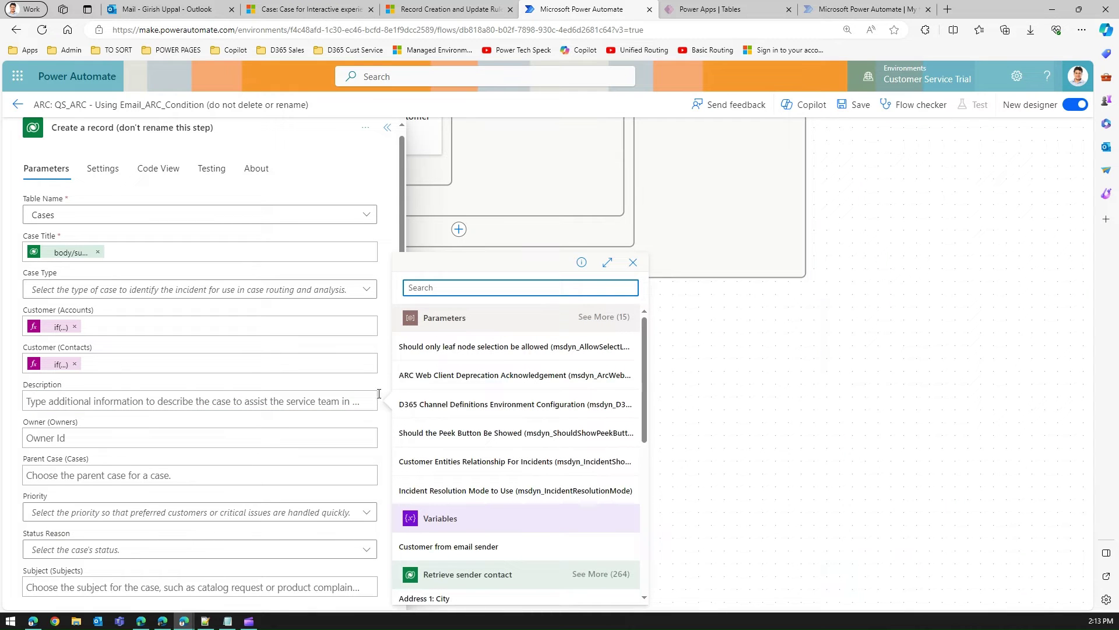
pyautogui.moveTo(644, 376); pyautogui.dragTo(654, 535)
pyautogui.click(600, 419)
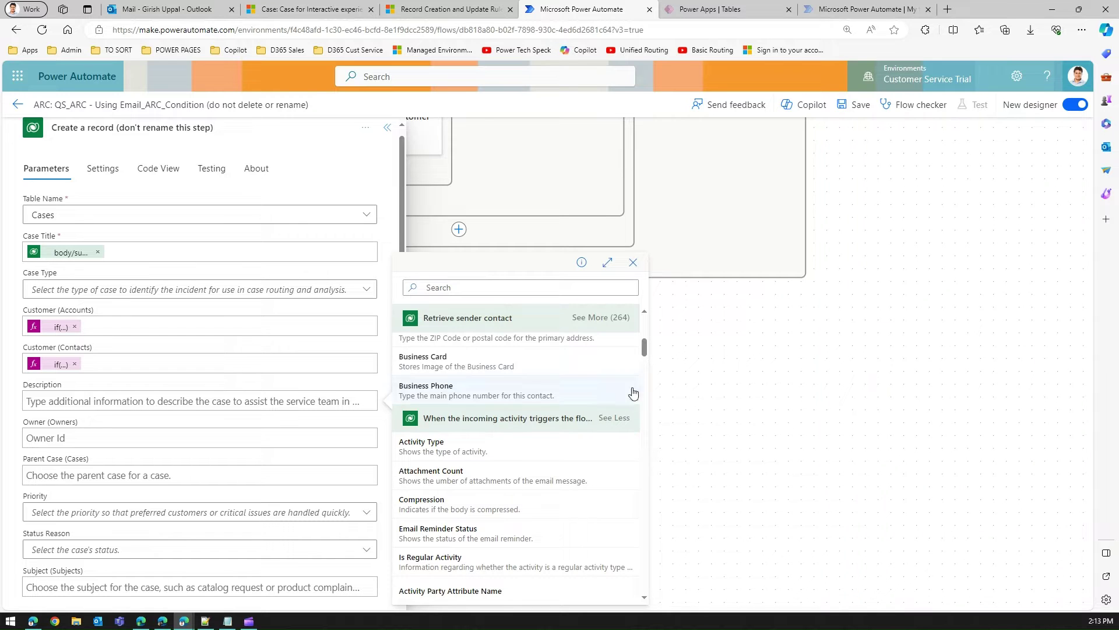
pyautogui.moveTo(642, 348); pyautogui.dragTo(649, 422)
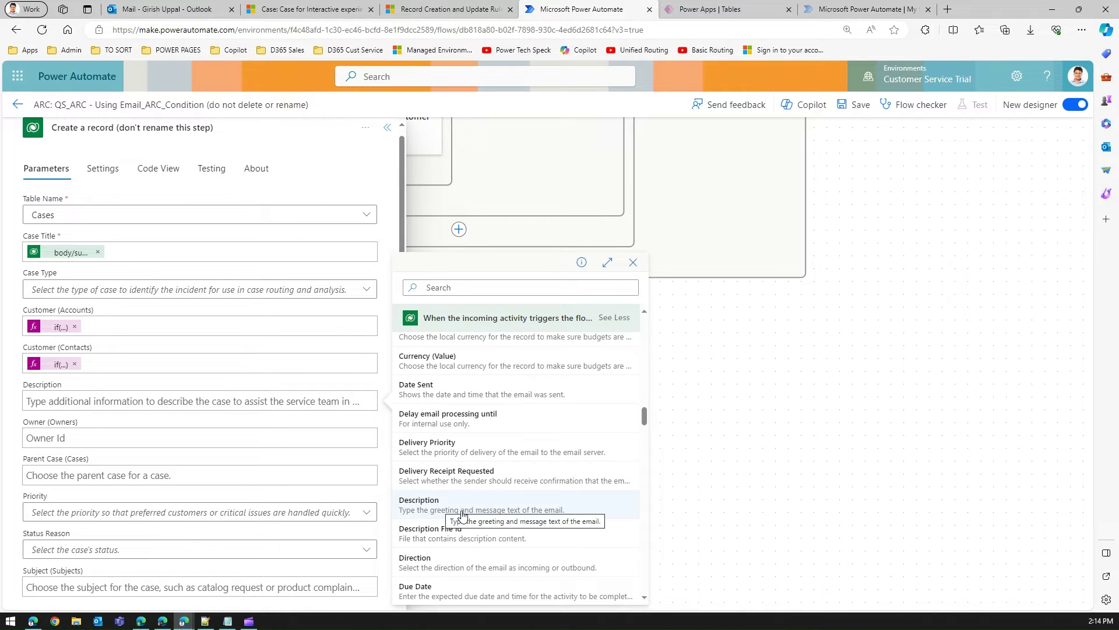
pyautogui.click(494, 507)
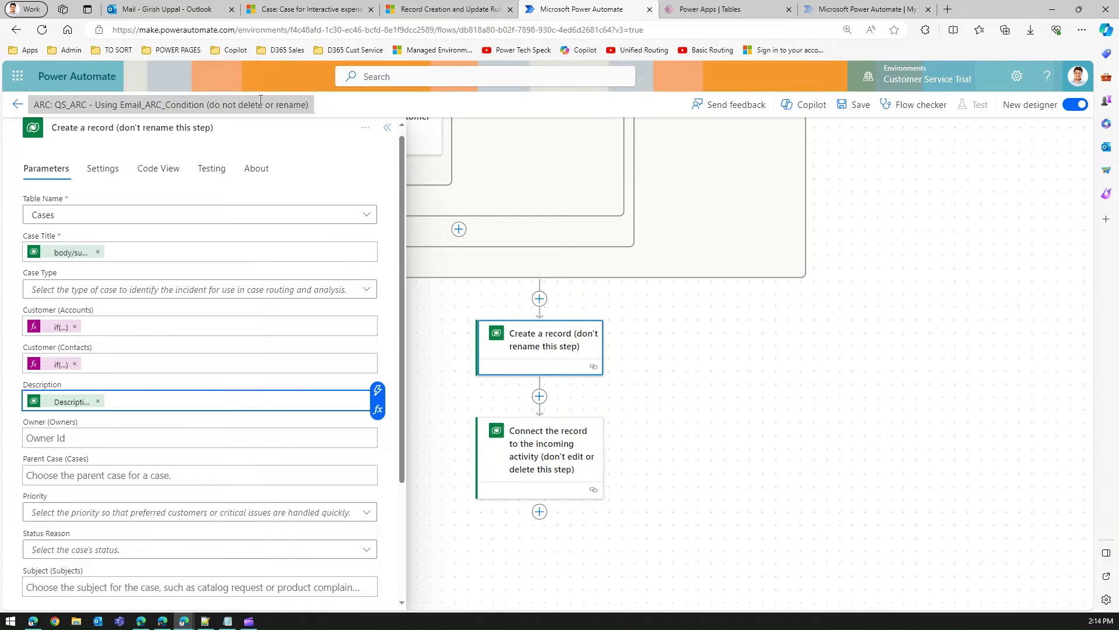
pyautogui.click(859, 120)
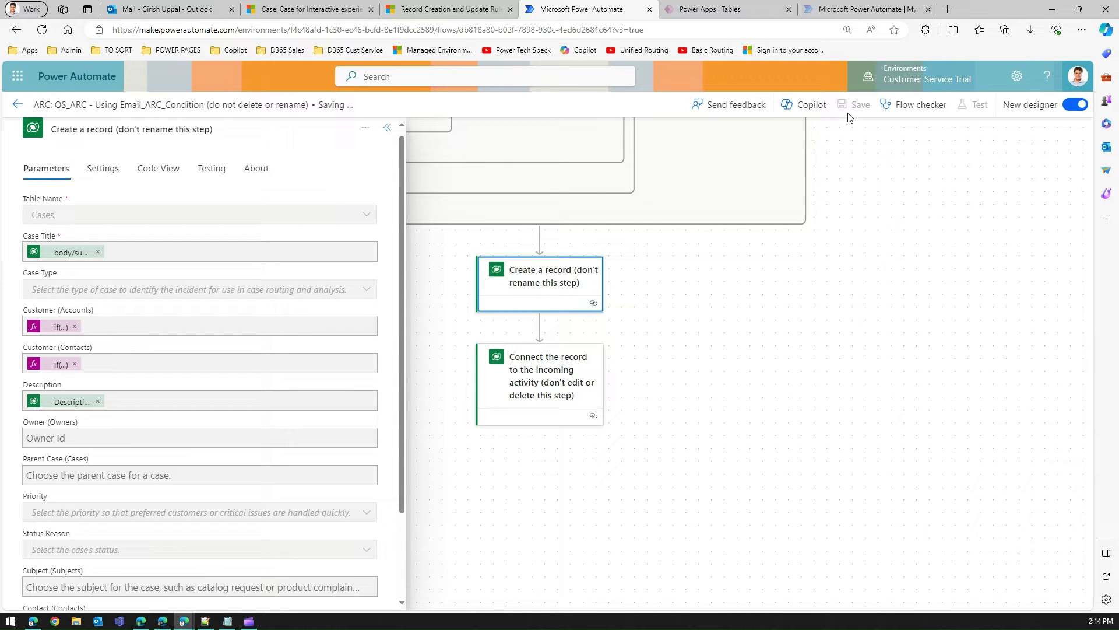
# In Outlook, create a new email to Info with the subject "My Mac is not working".
pyautogui.click(165, 8)
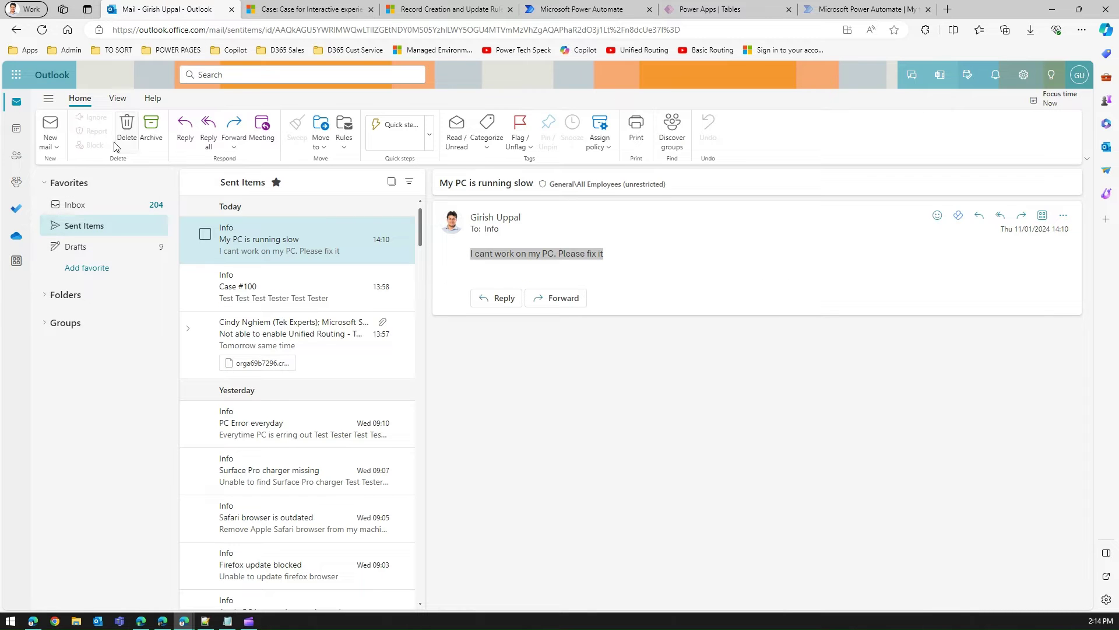
pyautogui.click(48, 138)
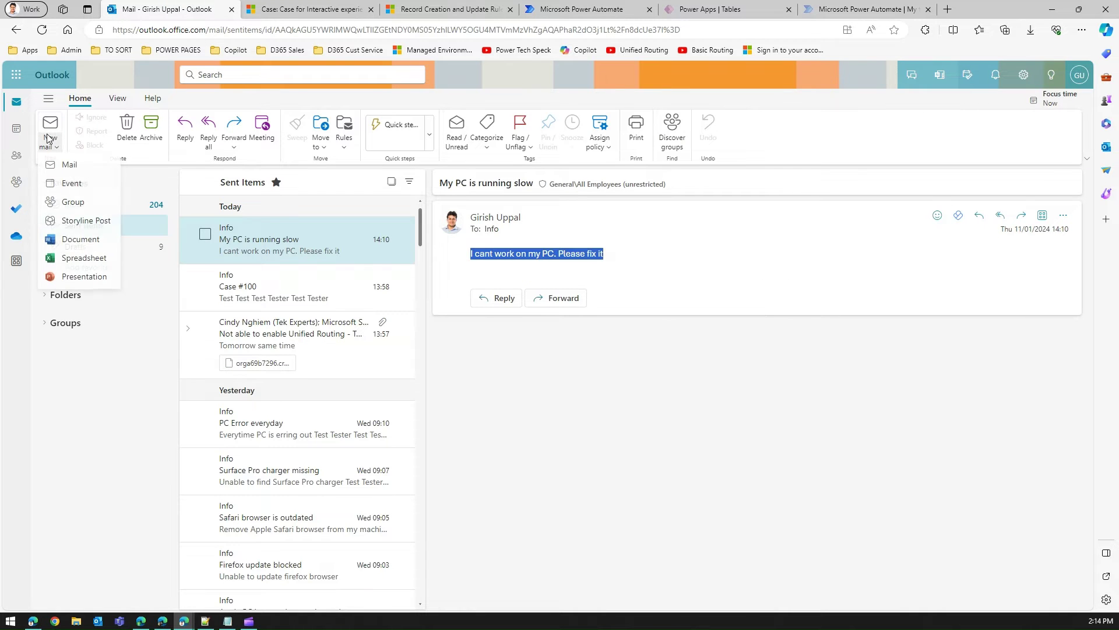
pyautogui.click(78, 165)
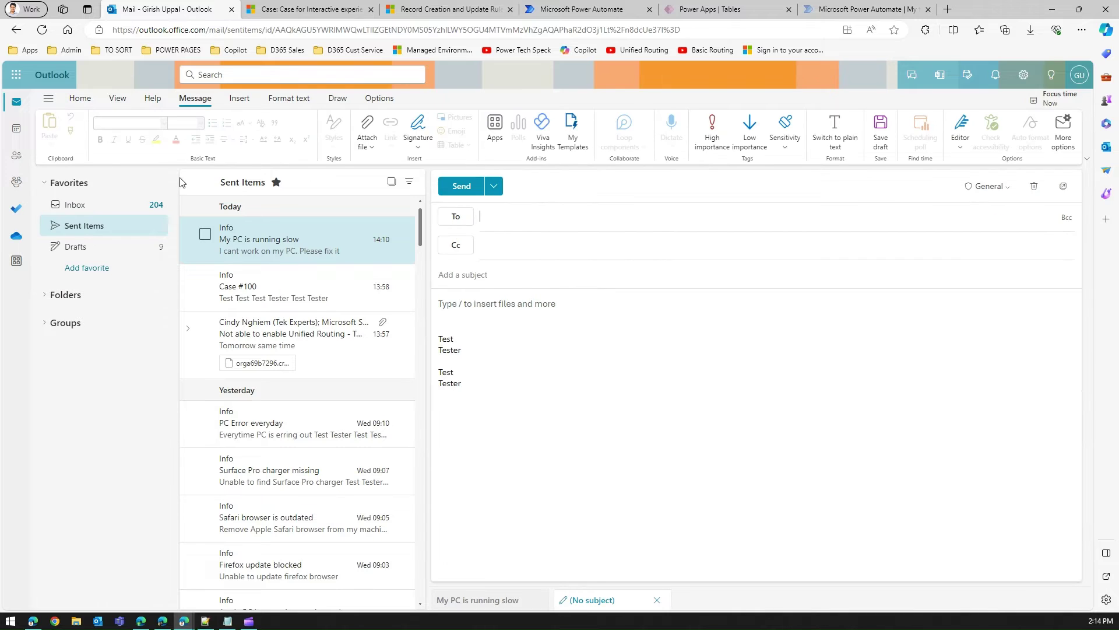
pyautogui.write('info')
pyautogui.press('Return')
pyautogui.write('My')
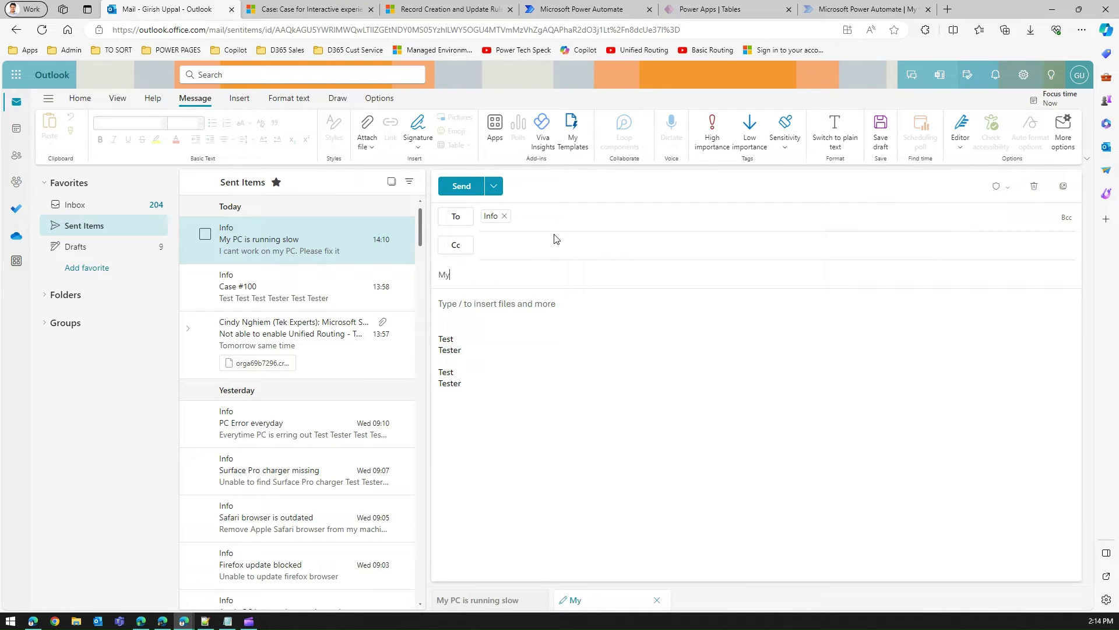
pyautogui.write(' Mac is not working')
# Replace the message body with "Apple Mac is behaving weirdly.", send the email, and check in Power Automate that the flow is saved.
pyautogui.press('Tab')
pyautogui.hotkey('ctrl', 'a')
pyautogui.write('Appl')
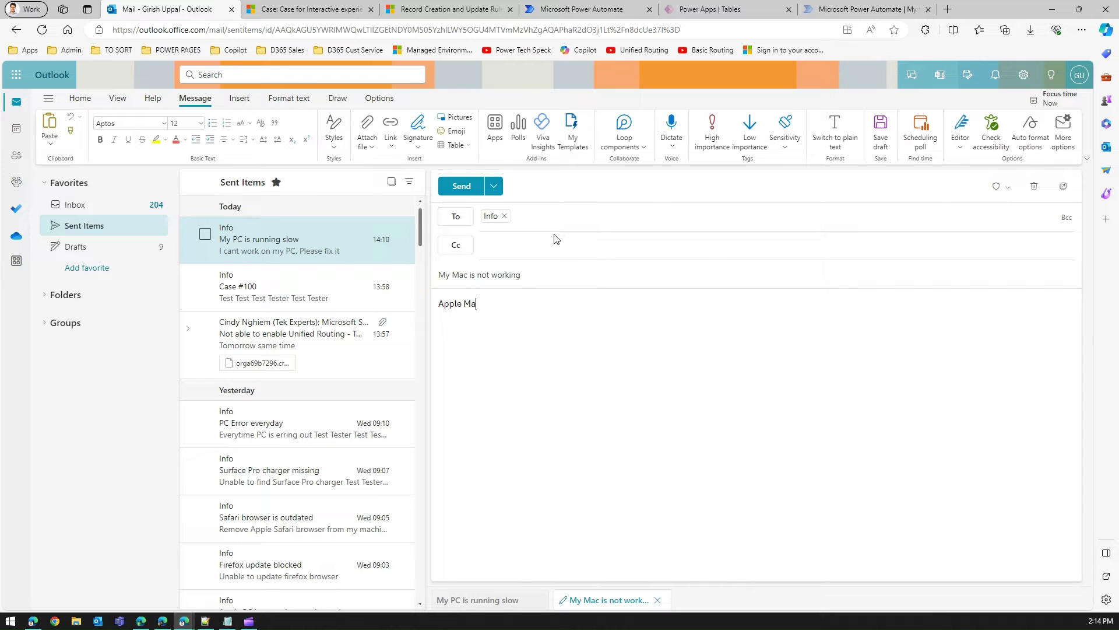
pyautogui.write('e Mac is behvaing weirdly')
pyautogui.click(511, 304)
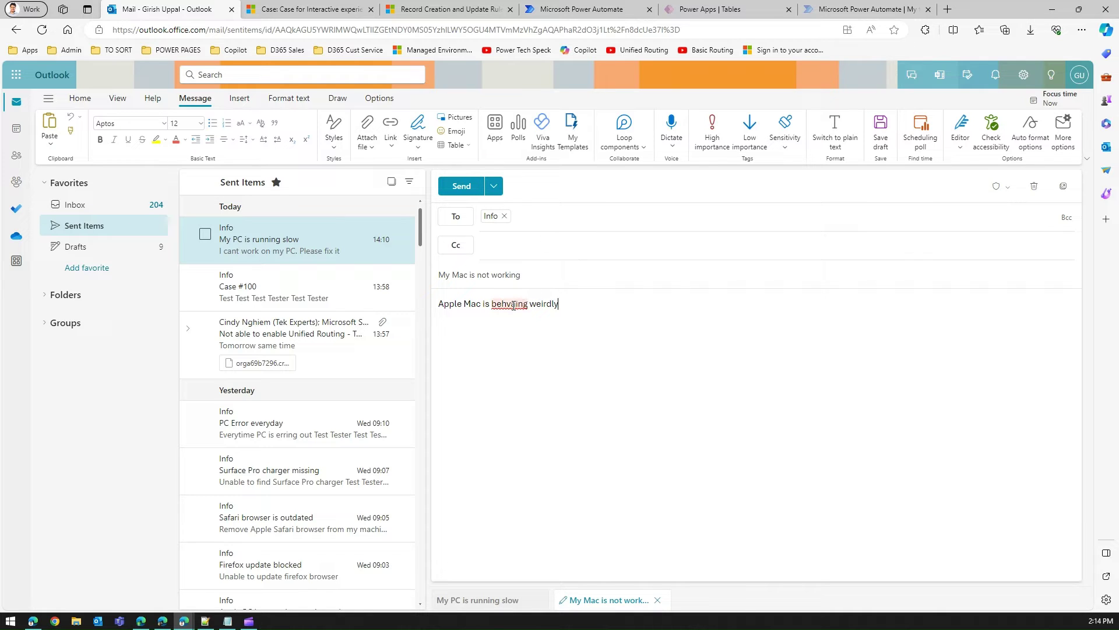
pyautogui.click(513, 345)
pyautogui.click(458, 186)
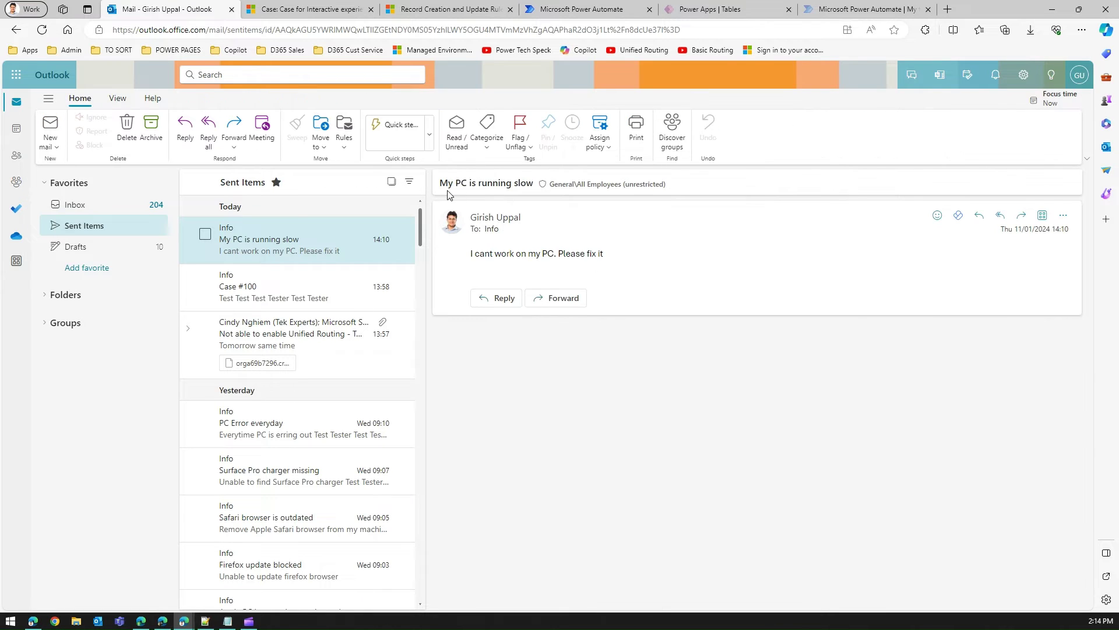
pyautogui.click(570, 8)
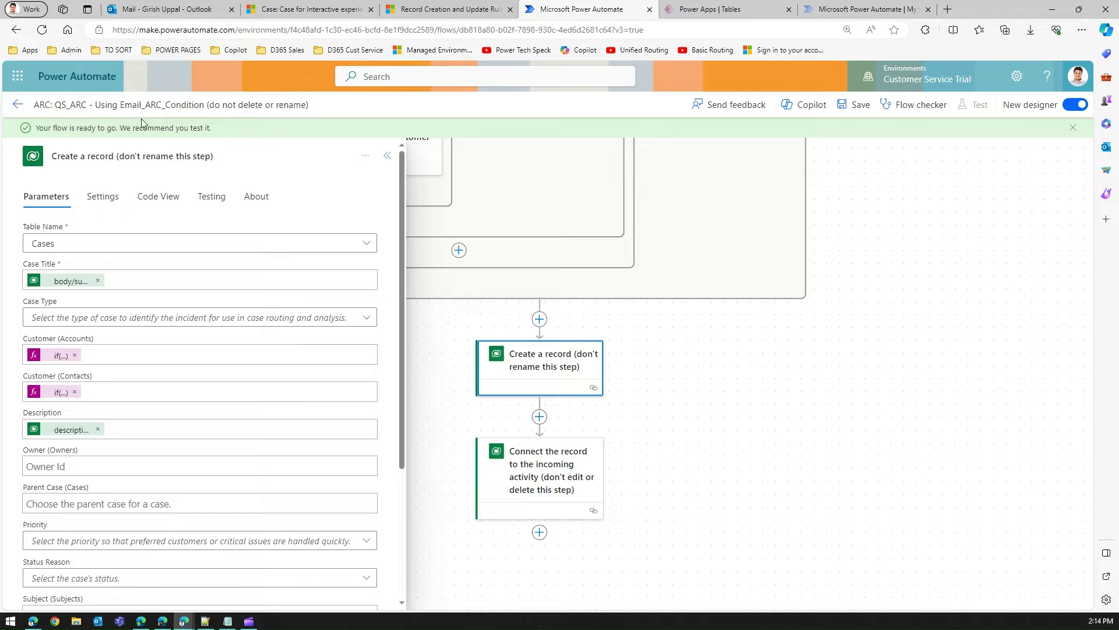
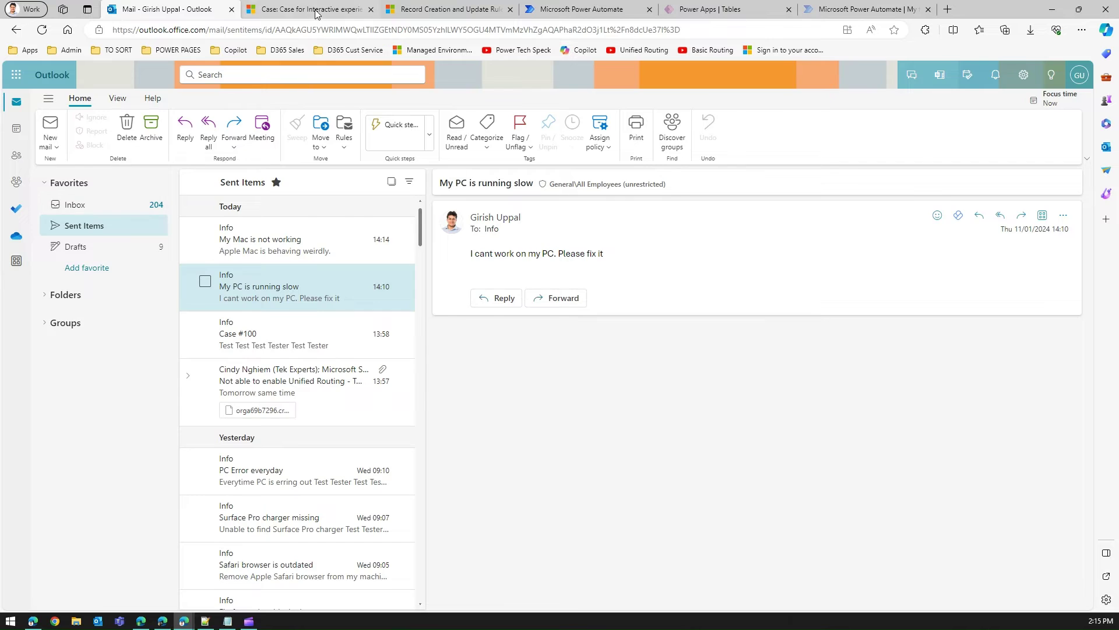
# In Dynamics 365 Customer Service Hub, list the active cases sorted by Created On from newer to older and refresh the list.
pyautogui.click(316, 12)
pyautogui.click(50, 385)
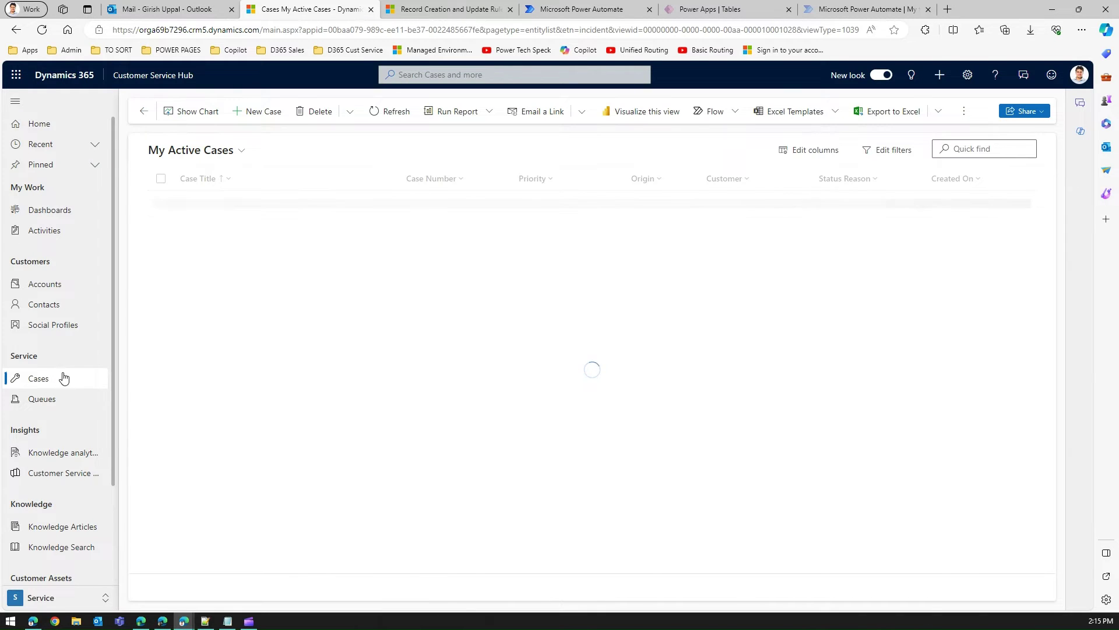
pyautogui.click(380, 112)
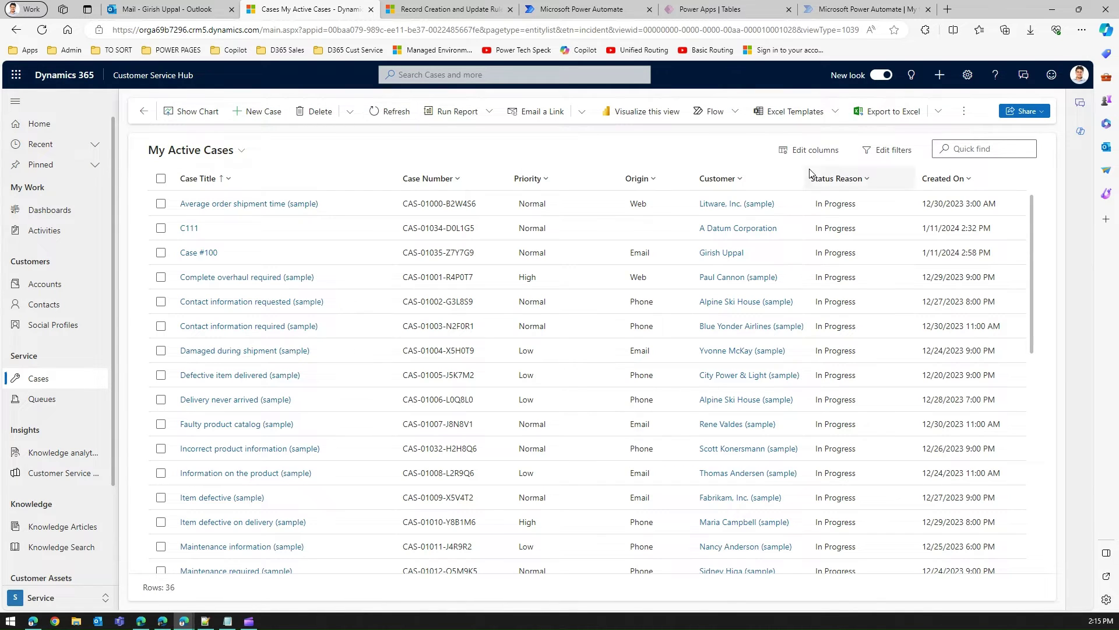
pyautogui.click(972, 181)
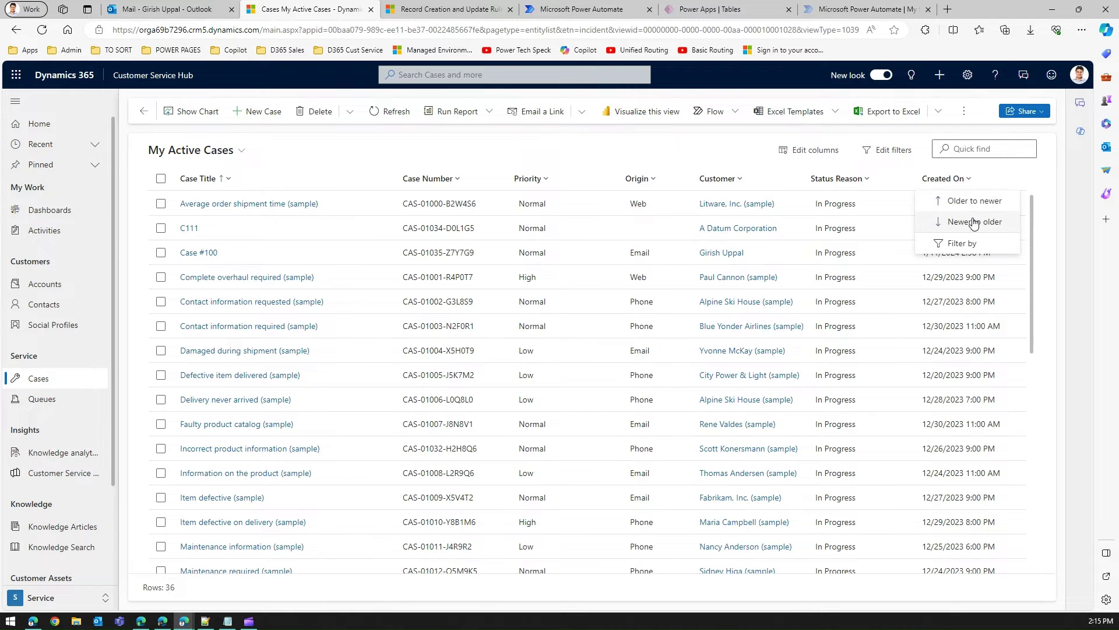
pyautogui.click(973, 222)
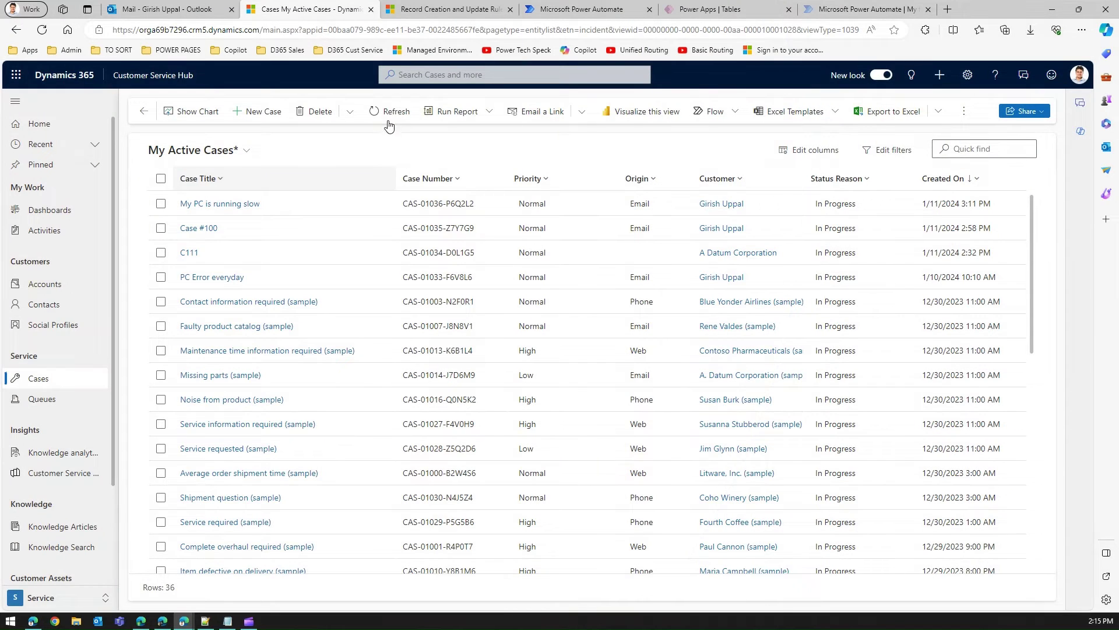
pyautogui.click(386, 113)
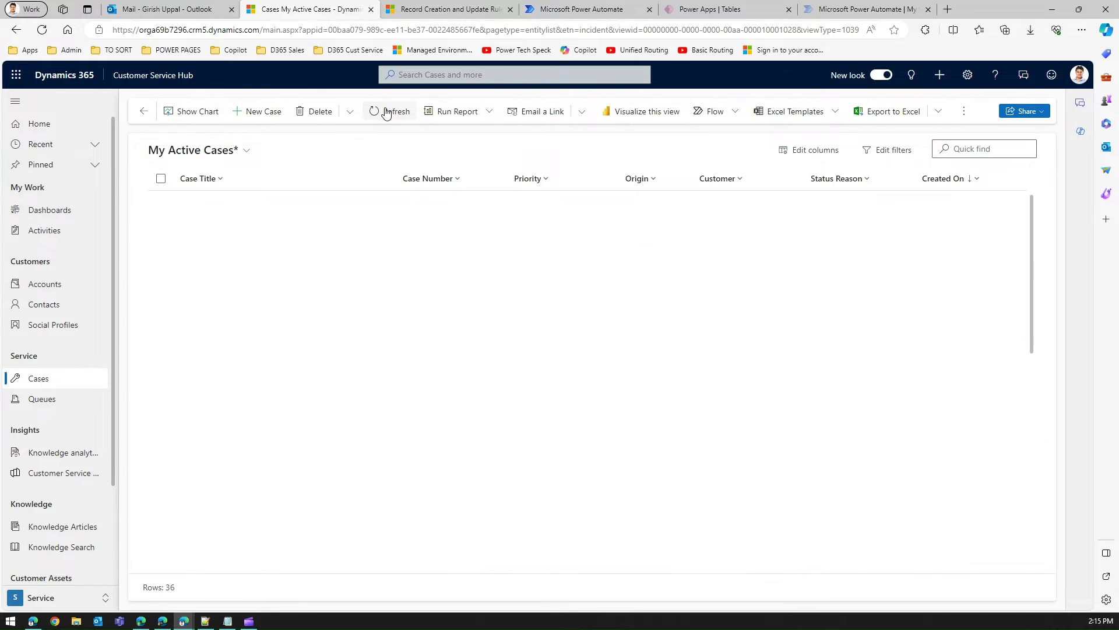
pyautogui.click(385, 113)
pyautogui.click(385, 114)
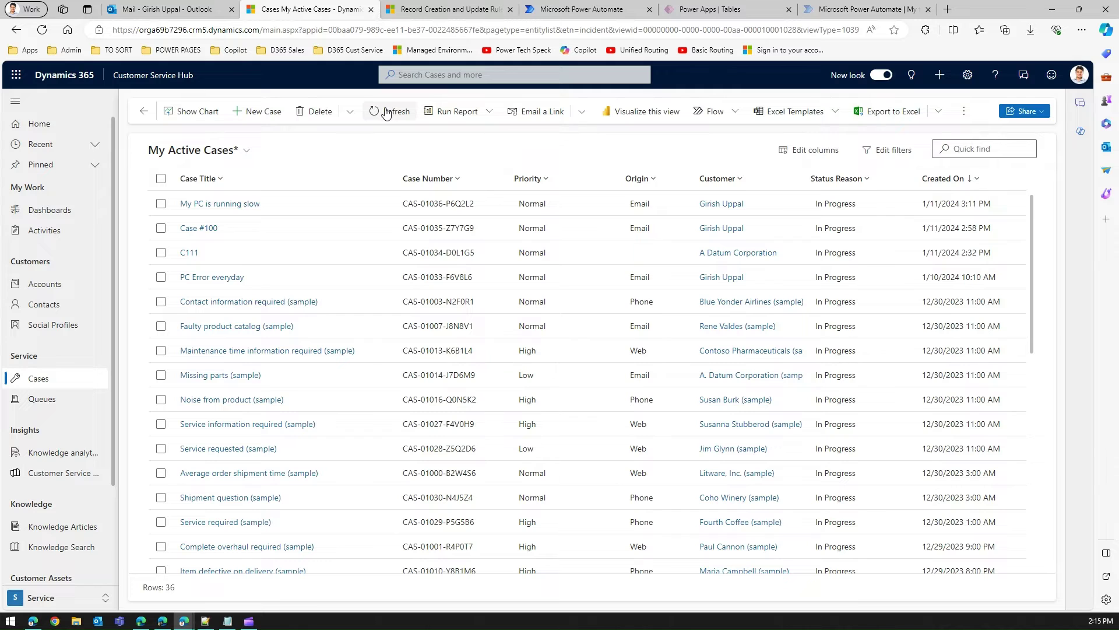
# In the Customer Service admin center, refresh the QS_ARC - Using Email_ARC_Rule record and check its activity monitor.
pyautogui.click(431, 9)
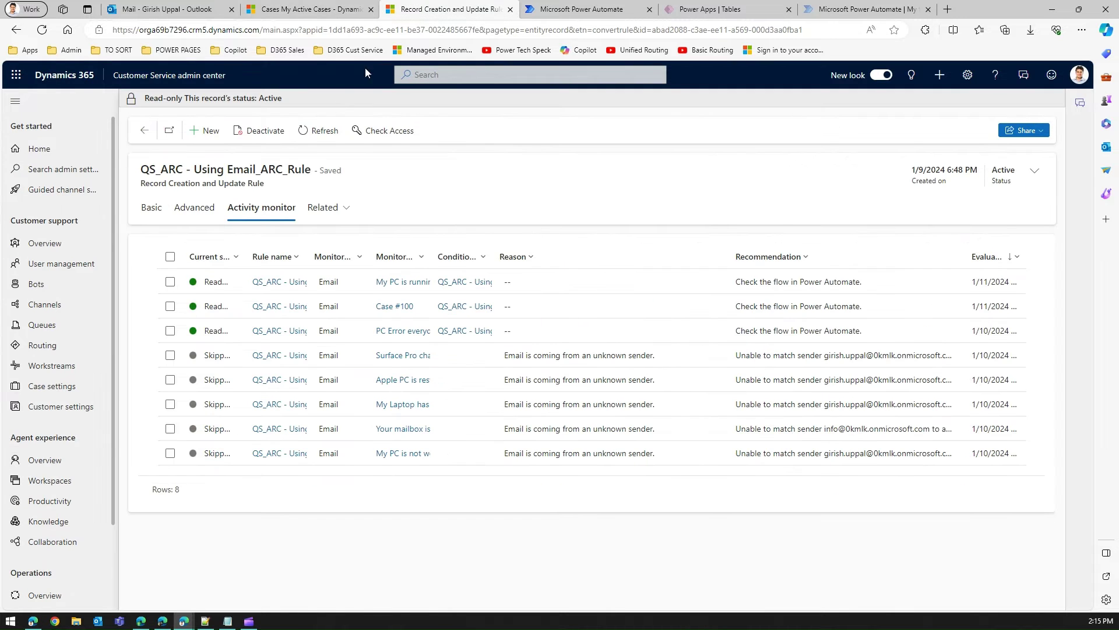
pyautogui.click(318, 131)
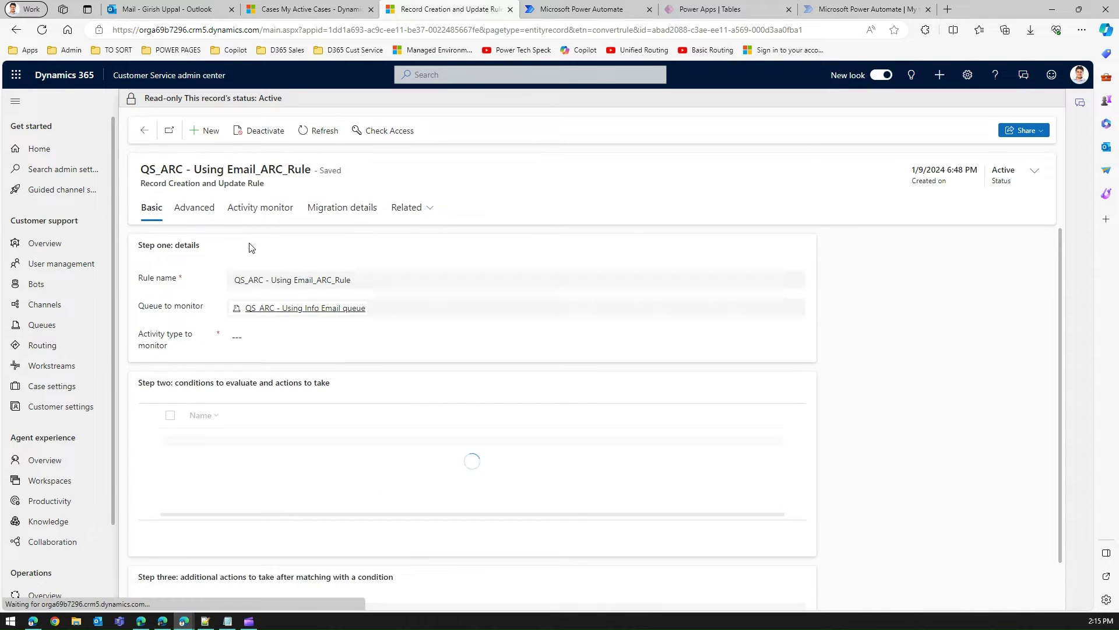
pyautogui.click(270, 212)
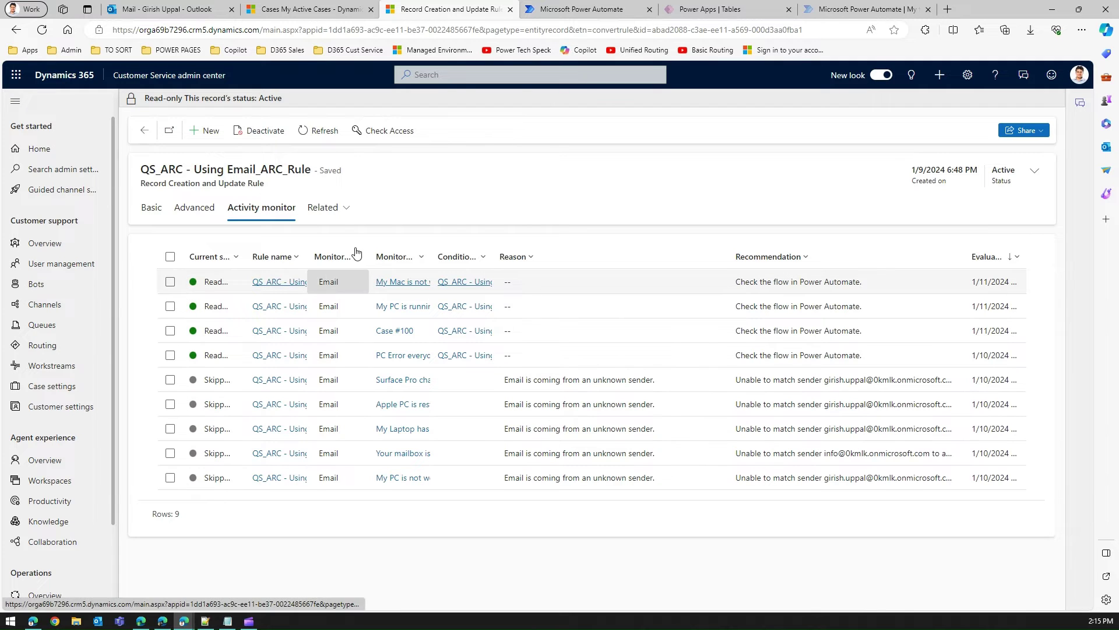
# Return to My Active Cases in Customer Service Hub, refresh the list and open the "My Mac is not working" case.
pyautogui.click(302, 13)
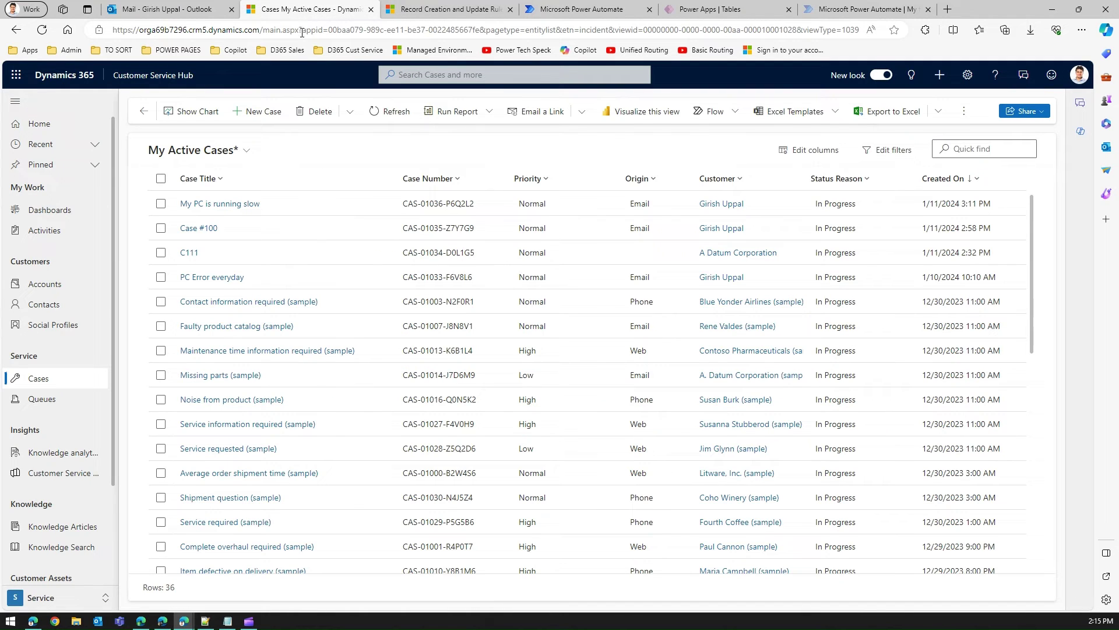
pyautogui.click(386, 111)
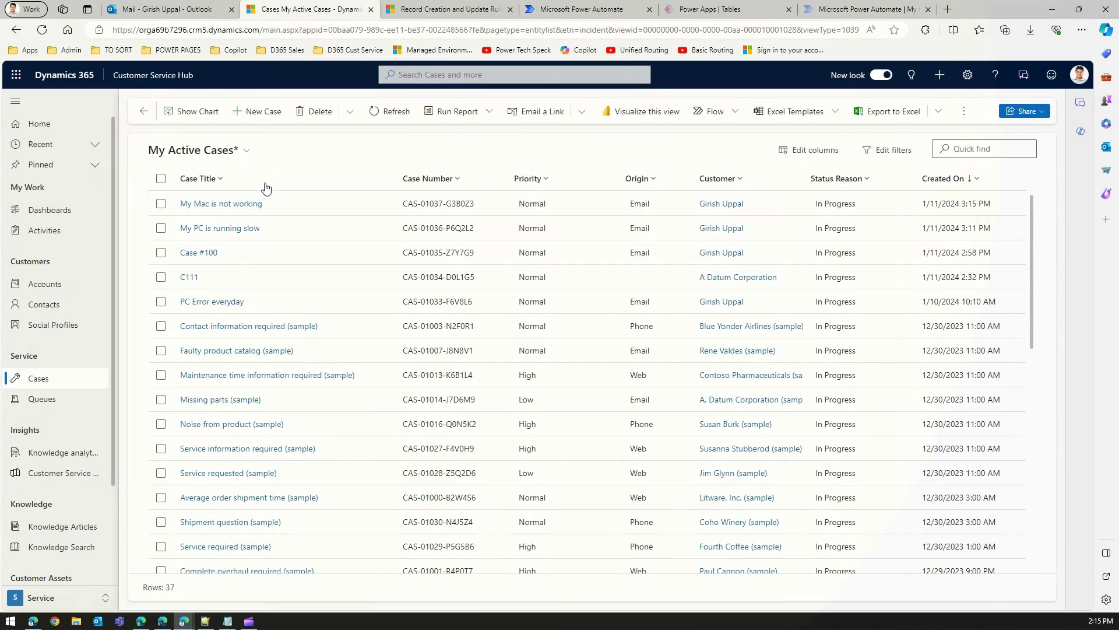
pyautogui.click(241, 203)
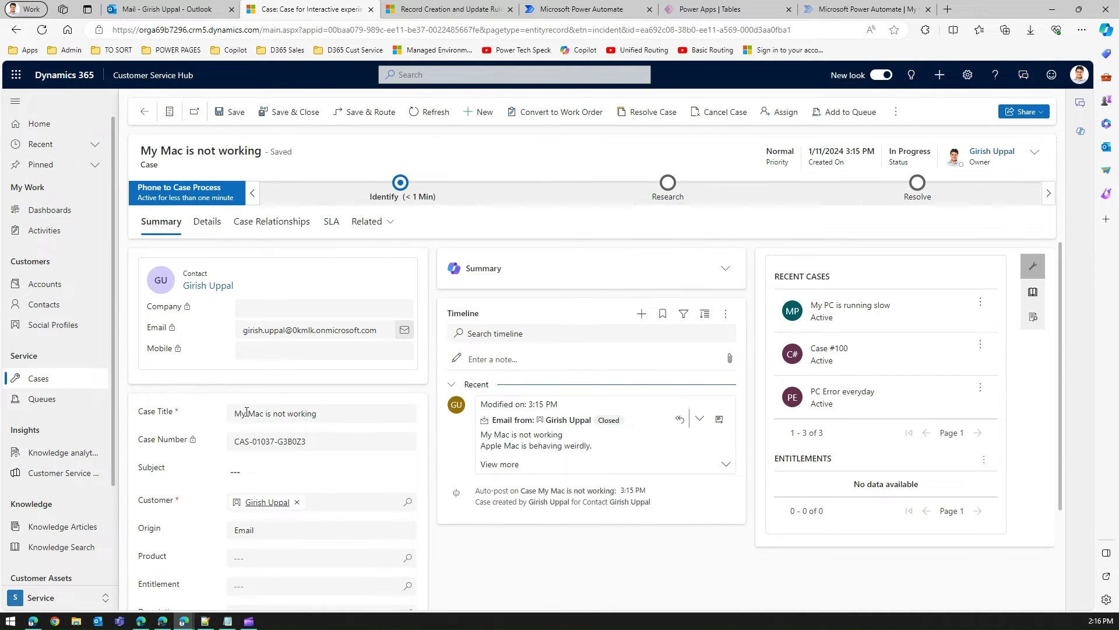
# Check the case title and read through the Description field to locate the email's message text.
pyautogui.click(246, 412)
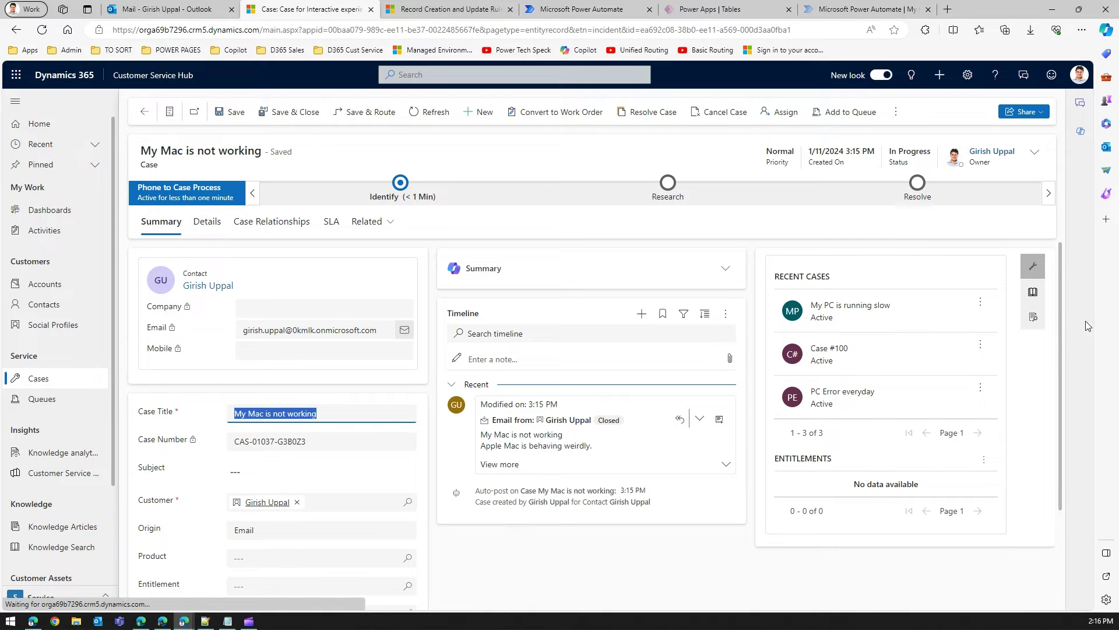
pyautogui.moveTo(1061, 319); pyautogui.dragTo(1058, 432)
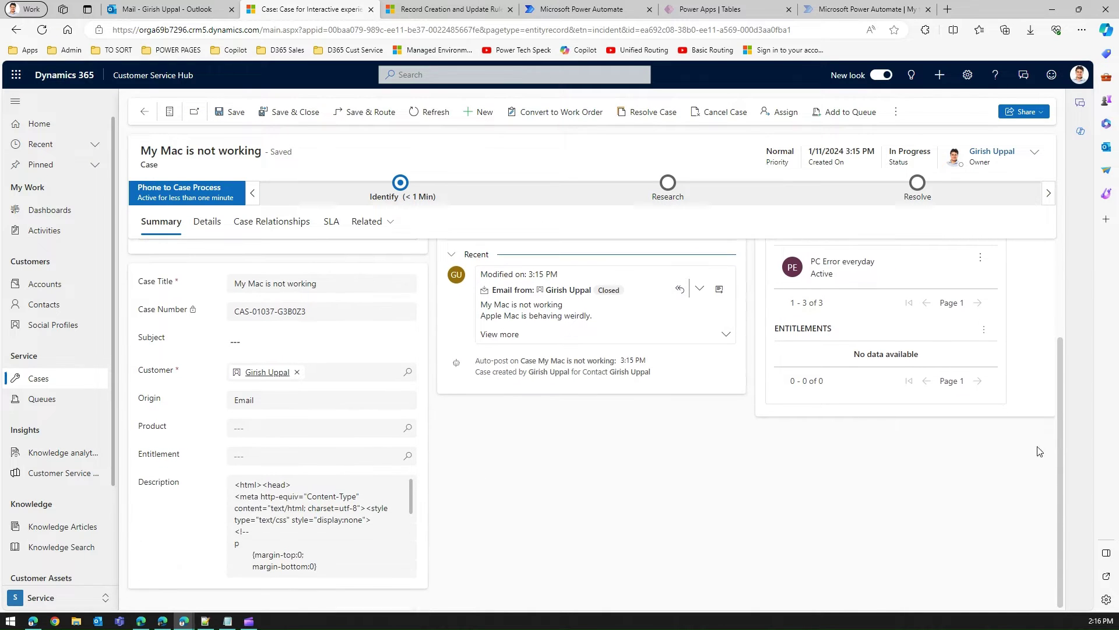
pyautogui.click(324, 538)
pyautogui.moveTo(410, 501); pyautogui.dragTo(425, 566)
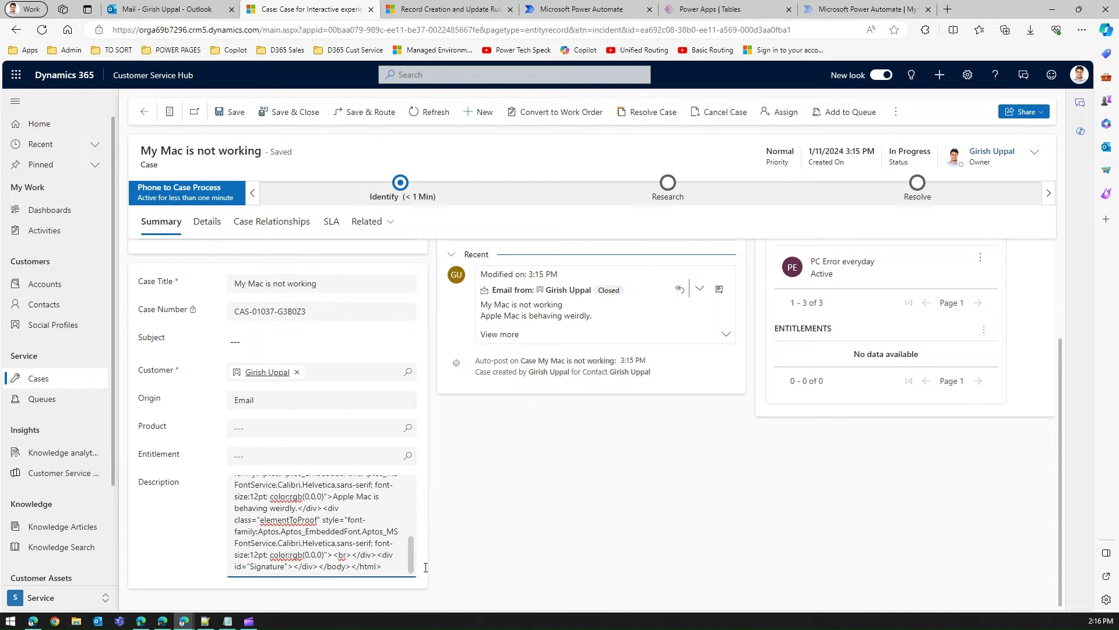
pyautogui.moveTo(336, 499); pyautogui.dragTo(296, 509)
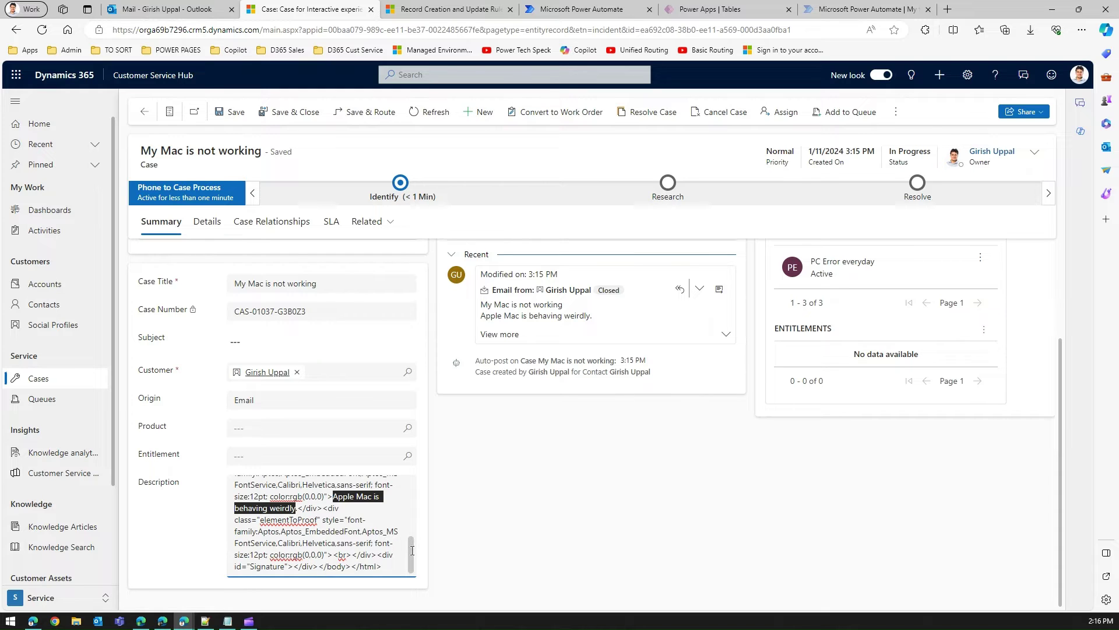
# Compare the body of the sent "My Mac is not working" email in Outlook with the case's Description in Dynamics 365.
pyautogui.click(186, 10)
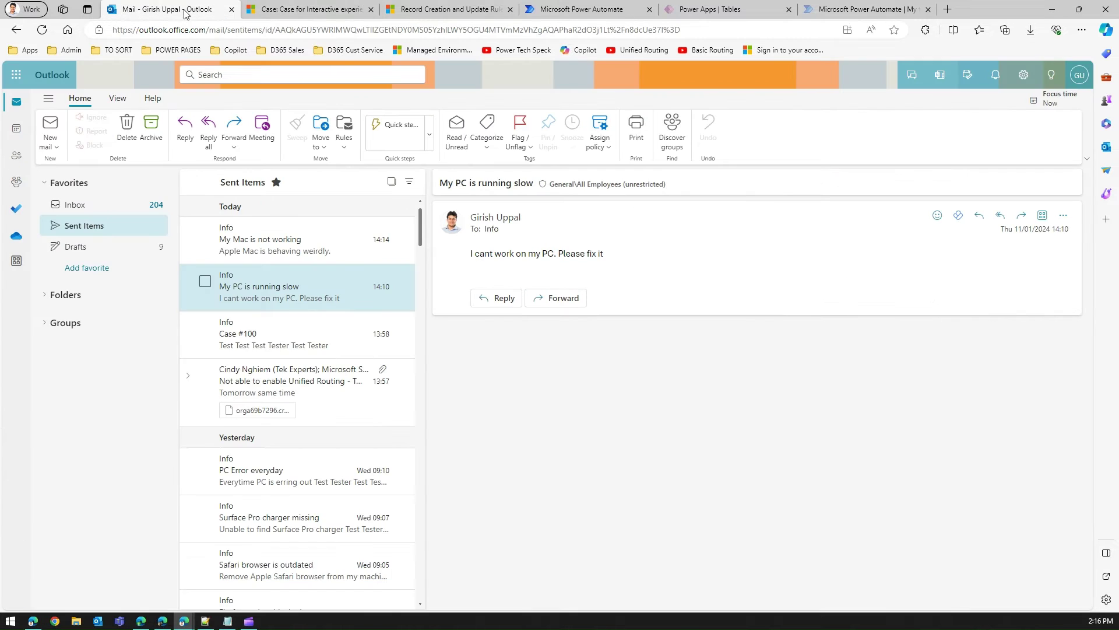
pyautogui.click(280, 252)
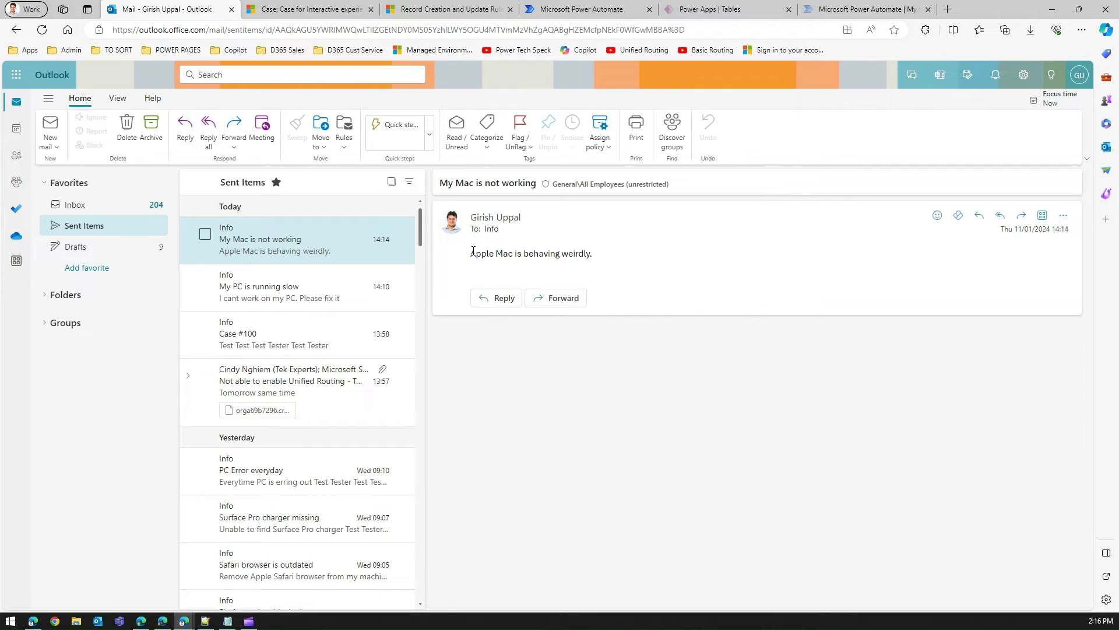
pyautogui.moveTo(472, 252); pyautogui.dragTo(603, 256)
pyautogui.click(309, 9)
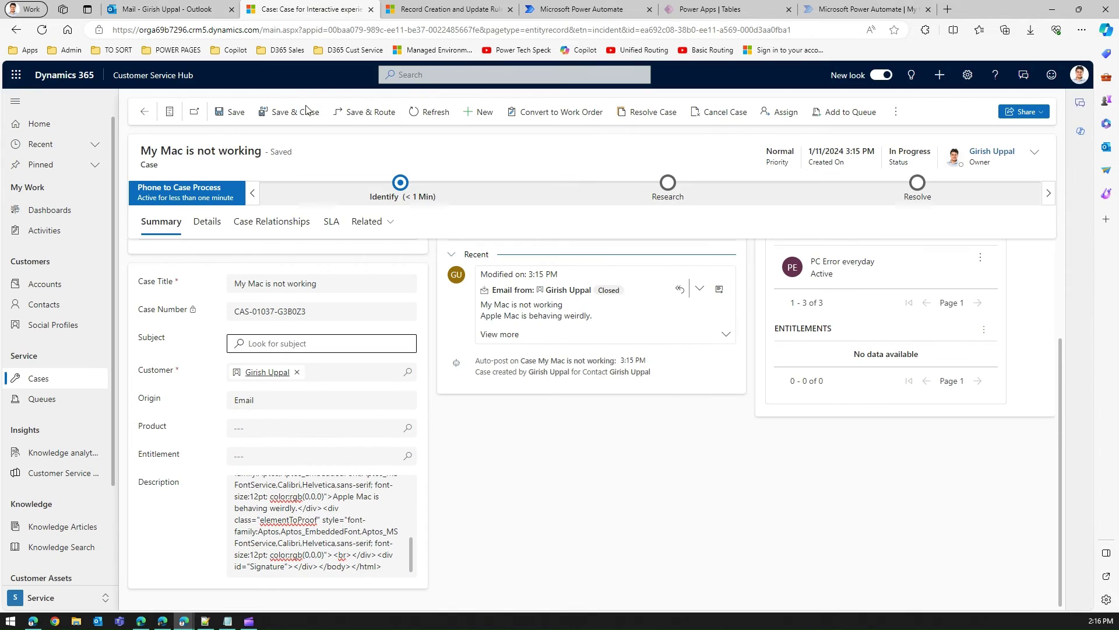
pyautogui.scroll(5, 411, 545)
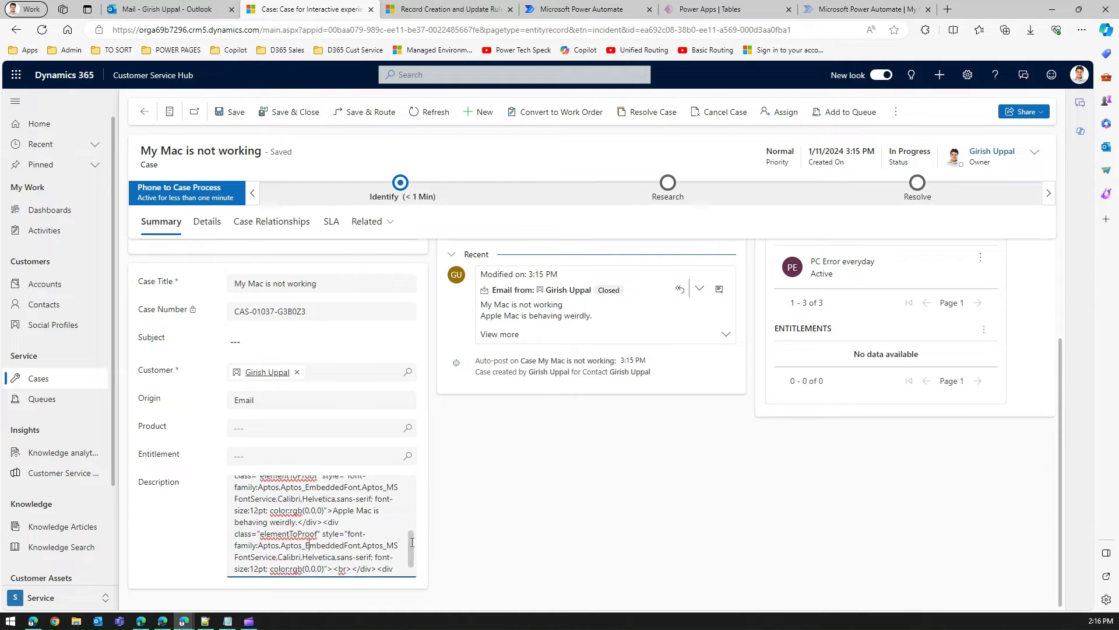
# Check the beginning of the case's Description and switch to the QS_ARC - Using Email_ARC_Condition flow in Power Automate.
pyautogui.scroll(5, 415, 543)
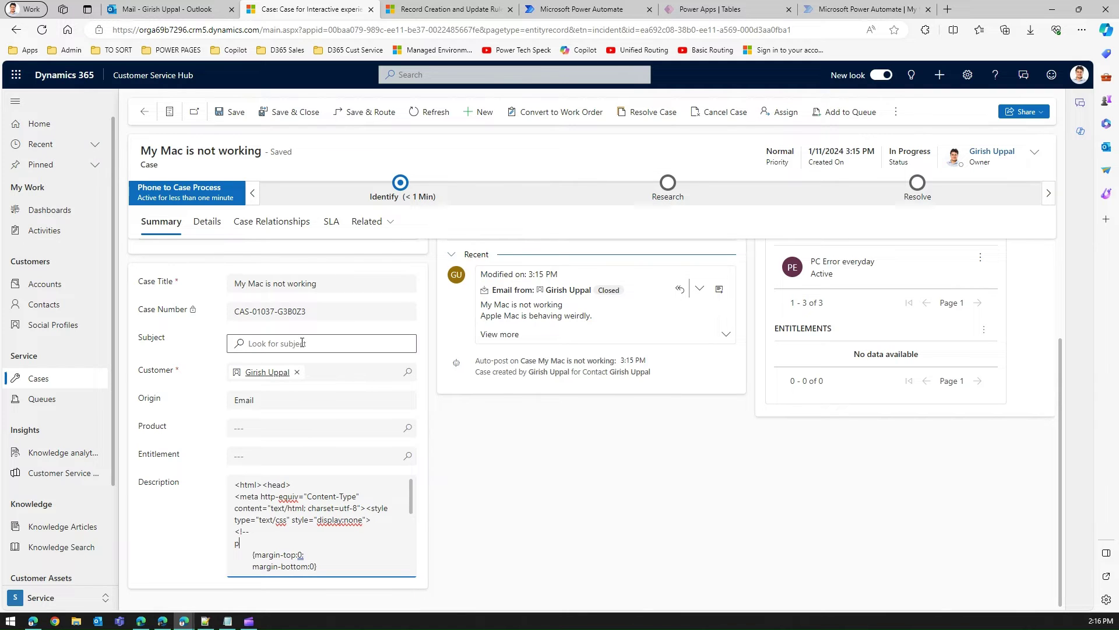
pyautogui.click(551, 9)
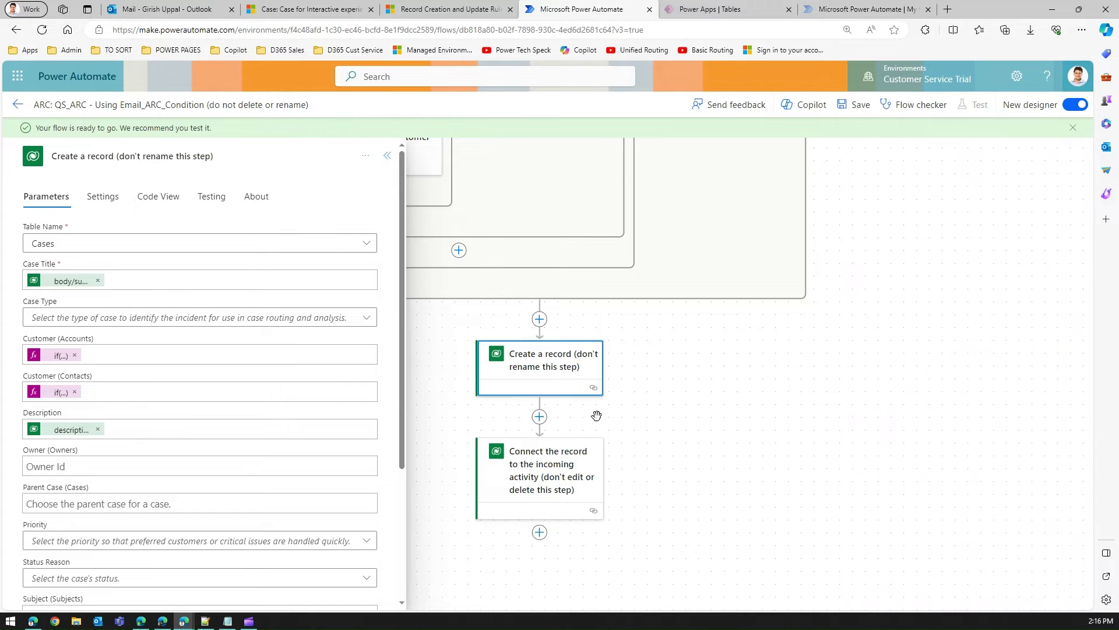
pyautogui.click(540, 418)
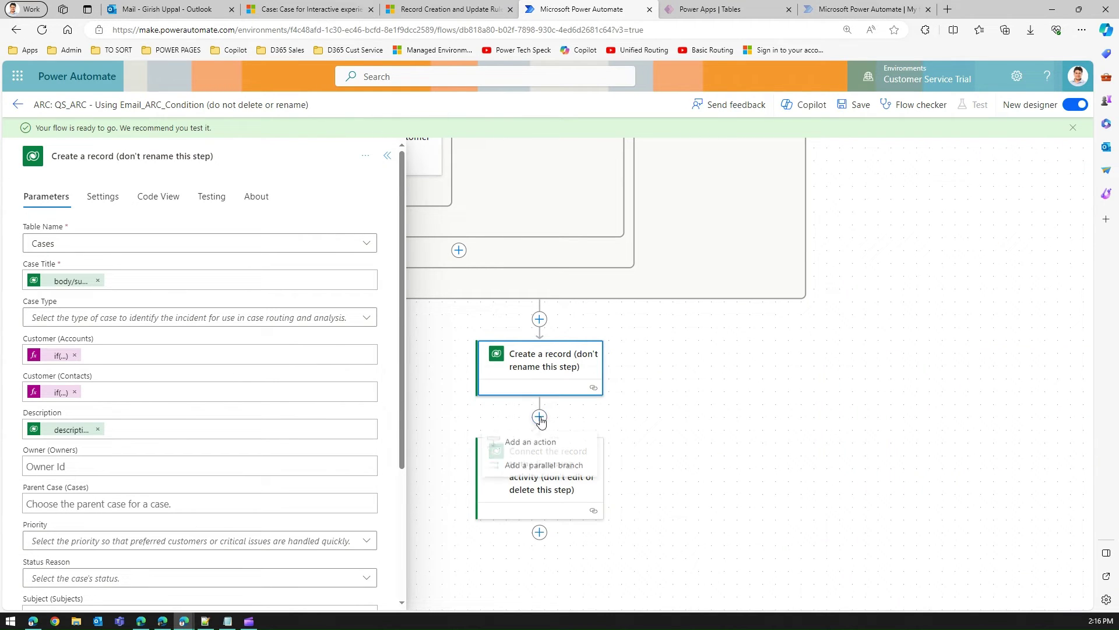
pyautogui.click(524, 444)
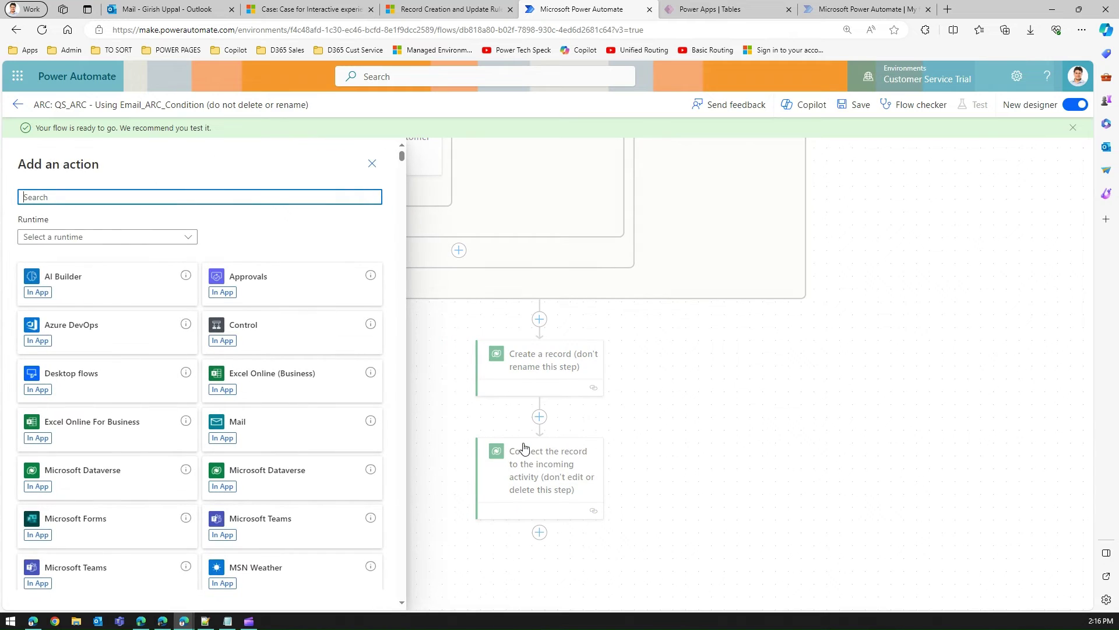
pyautogui.click(372, 163)
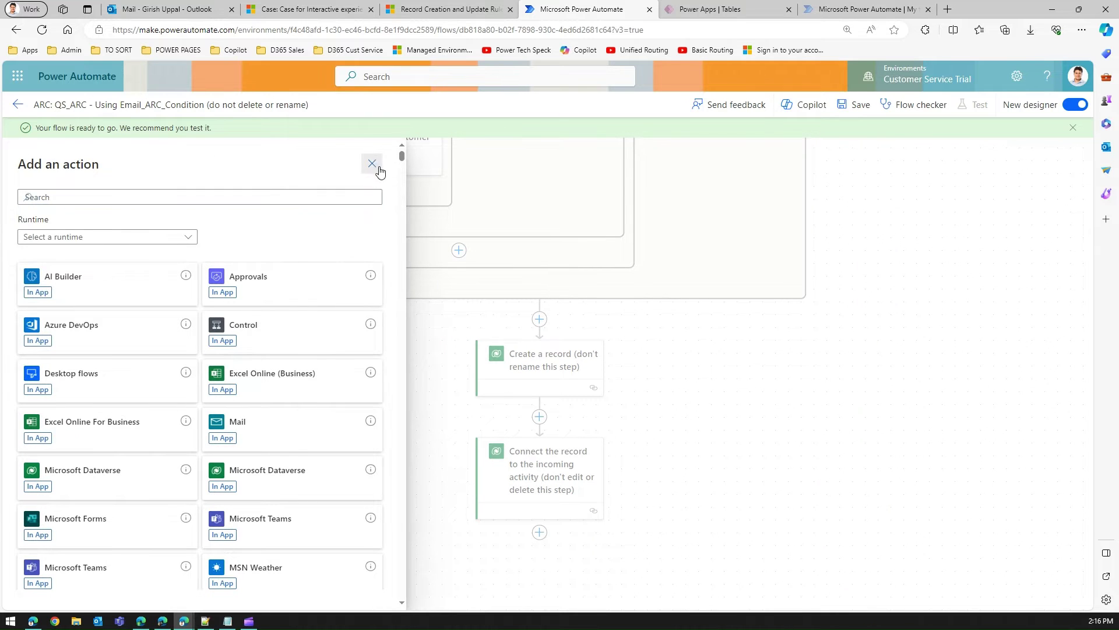
# Add the Content Conversion "Html to text" action directly before "Create a record" and create a new connection for it.
pyautogui.click(537, 319)
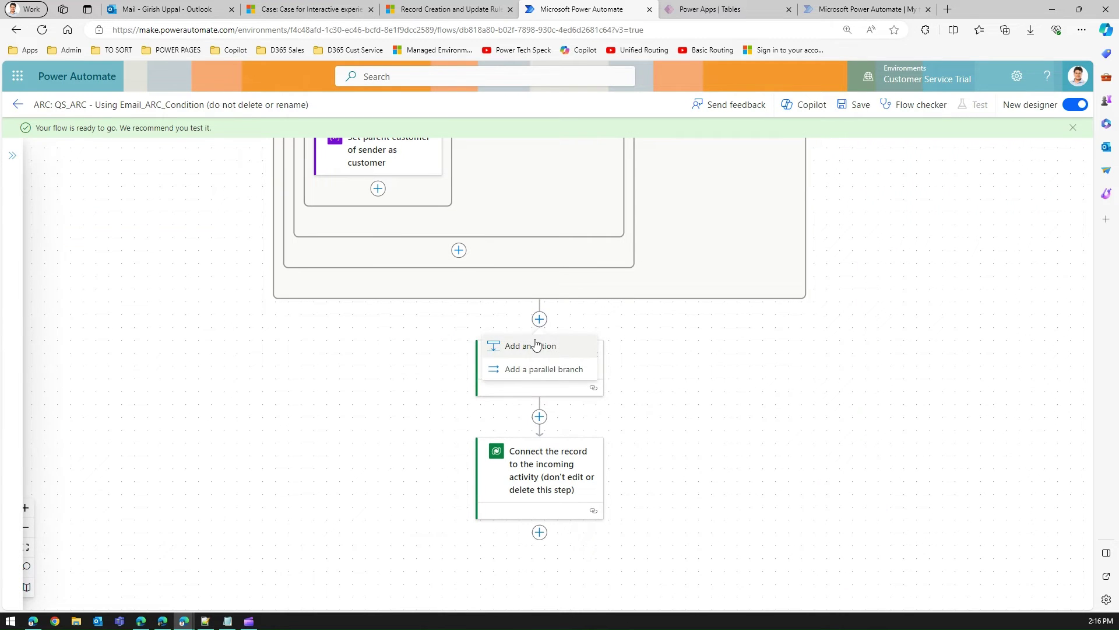
pyautogui.click(533, 348)
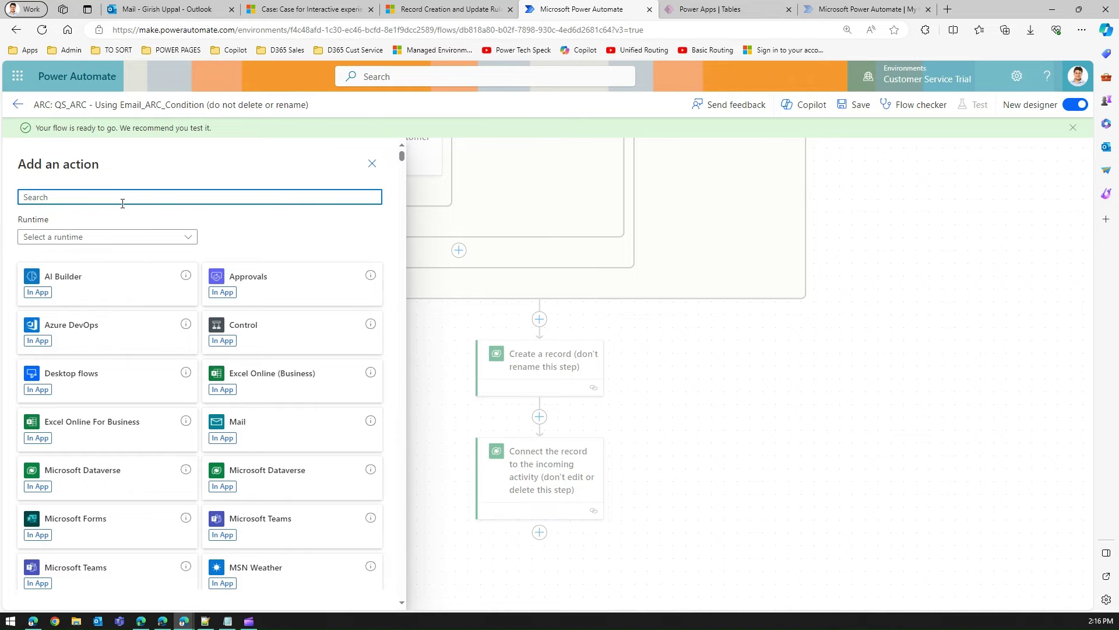
pyautogui.write('html')
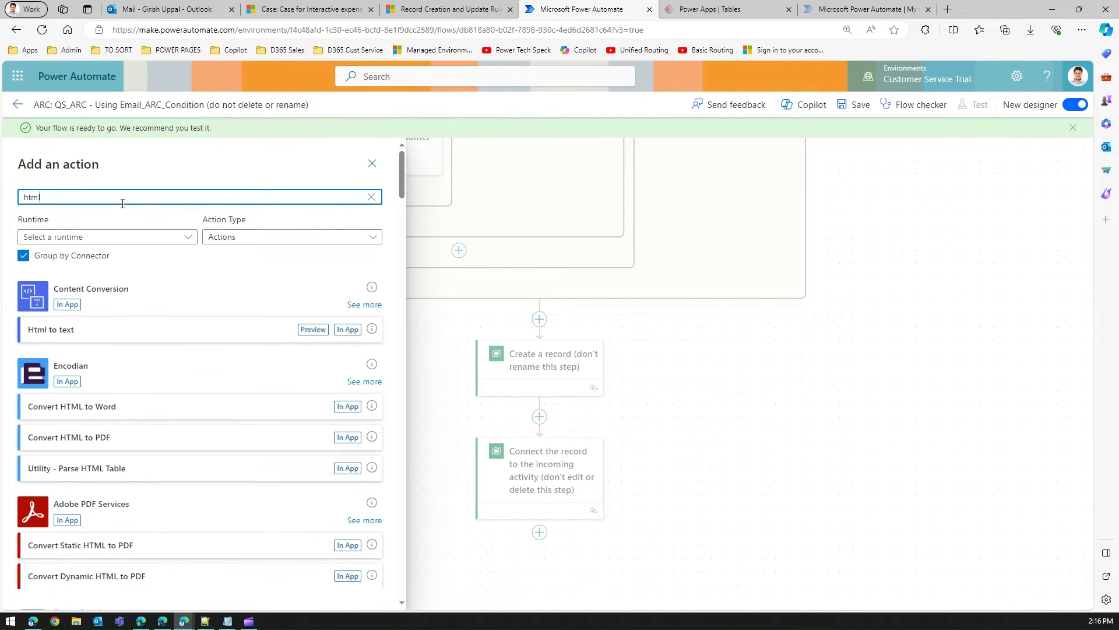
pyautogui.click(80, 334)
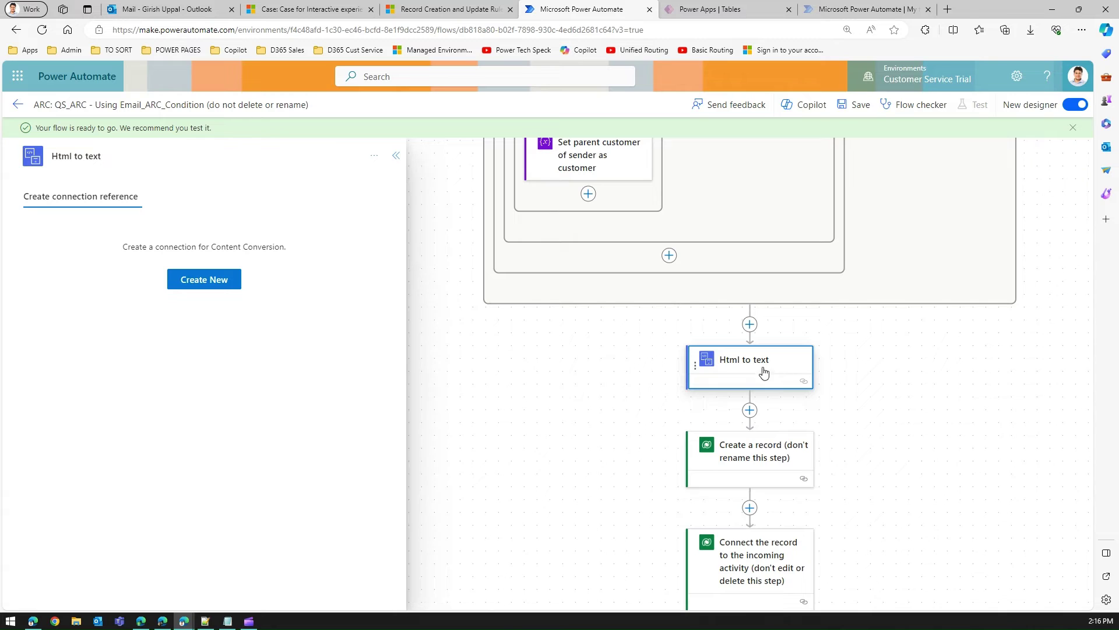
pyautogui.click(193, 279)
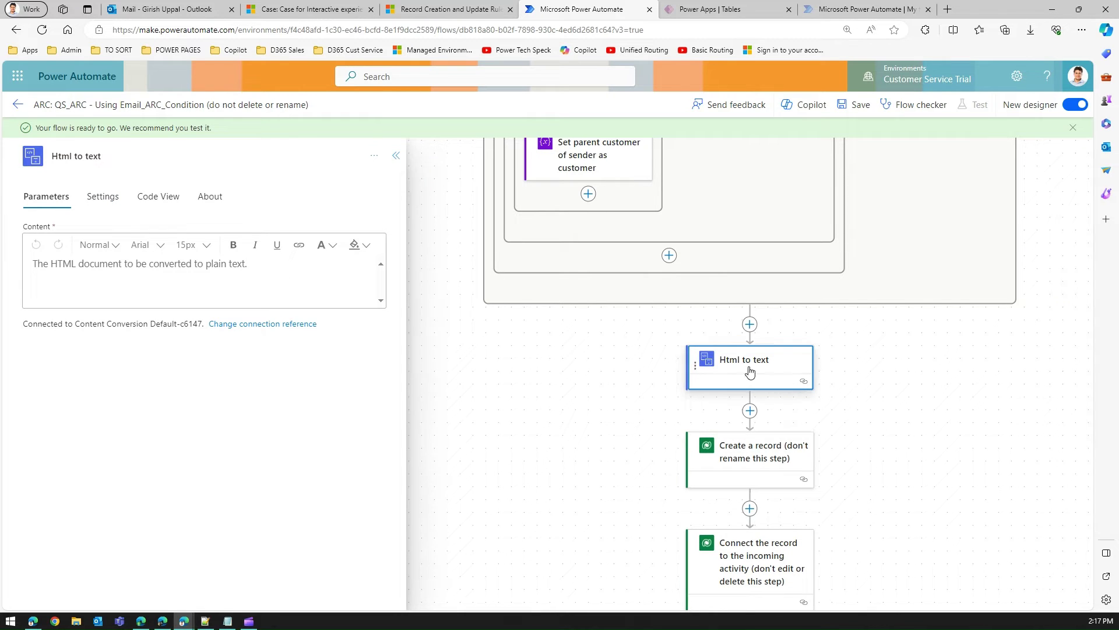
# Set the Html to text action's Content to the incoming activity trigger's Description and save the flow.
pyautogui.click(64, 265)
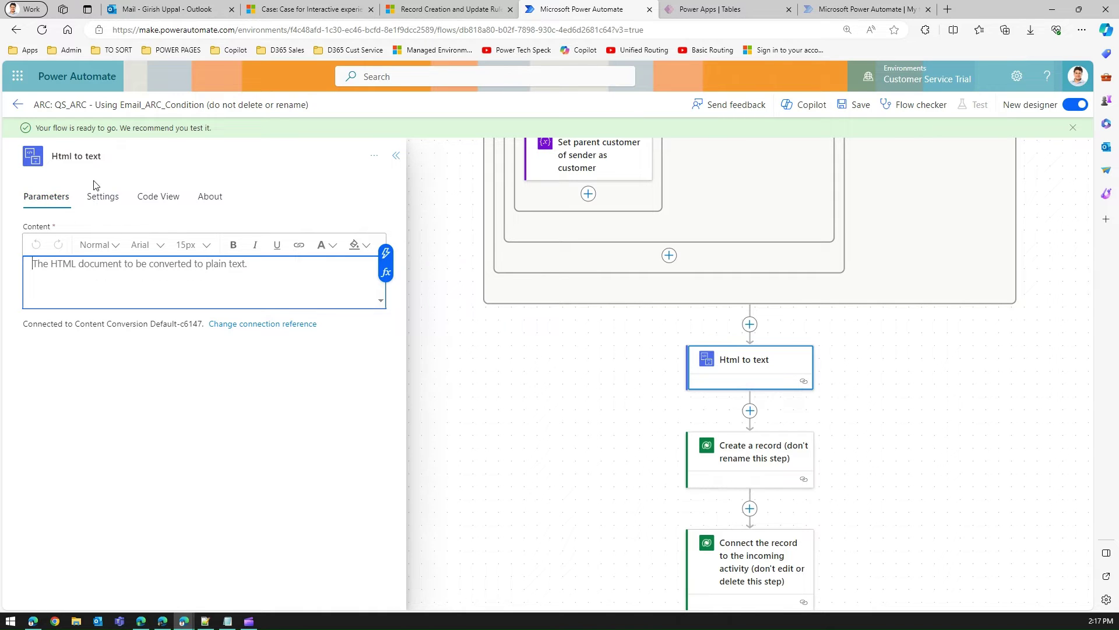
pyautogui.click(387, 253)
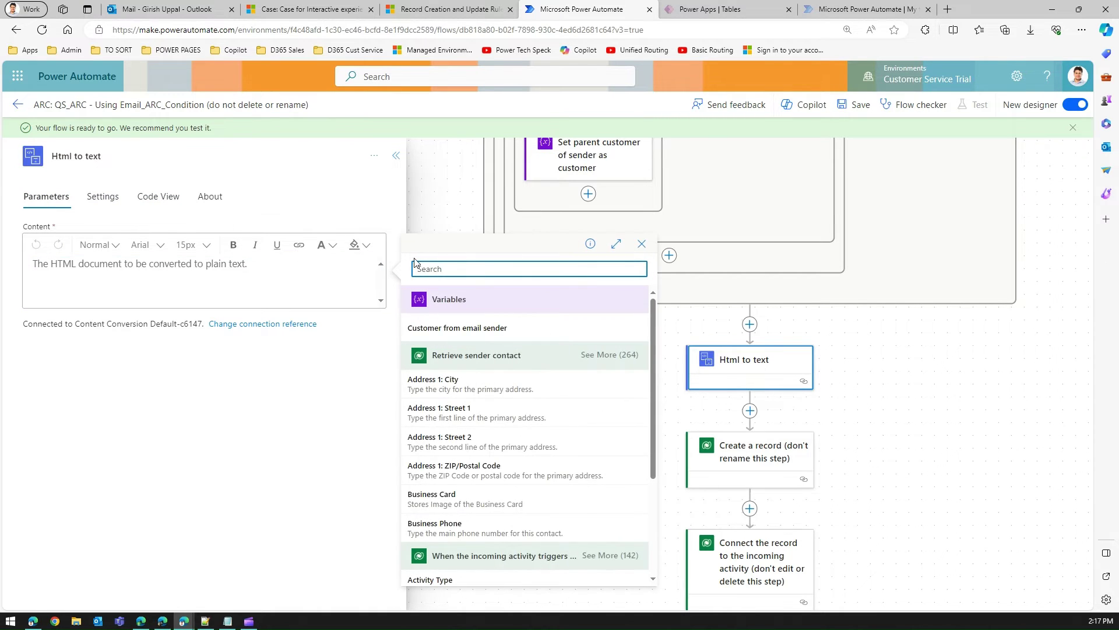
pyautogui.moveTo(652, 316); pyautogui.dragTo(649, 425)
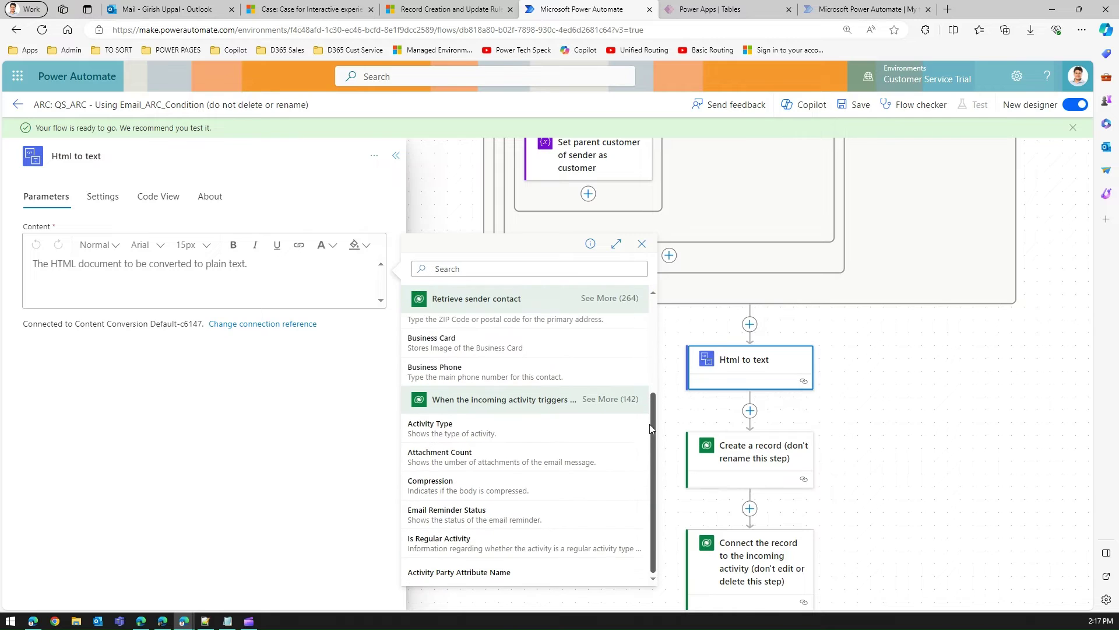
pyautogui.click(615, 400)
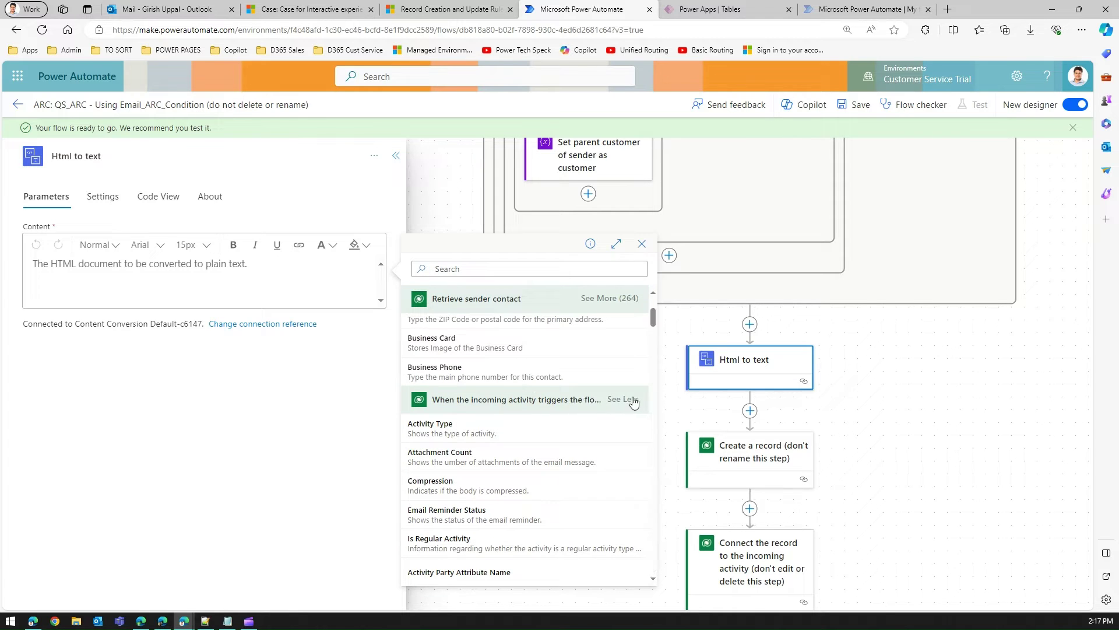
pyautogui.moveTo(655, 324); pyautogui.dragTo(652, 397)
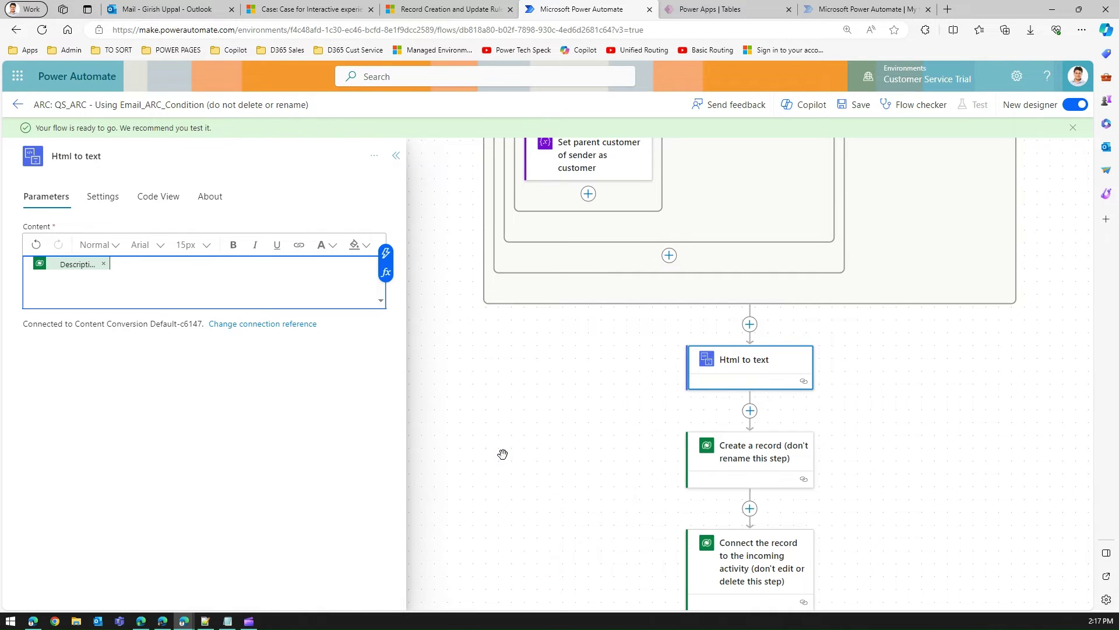
pyautogui.click(504, 459)
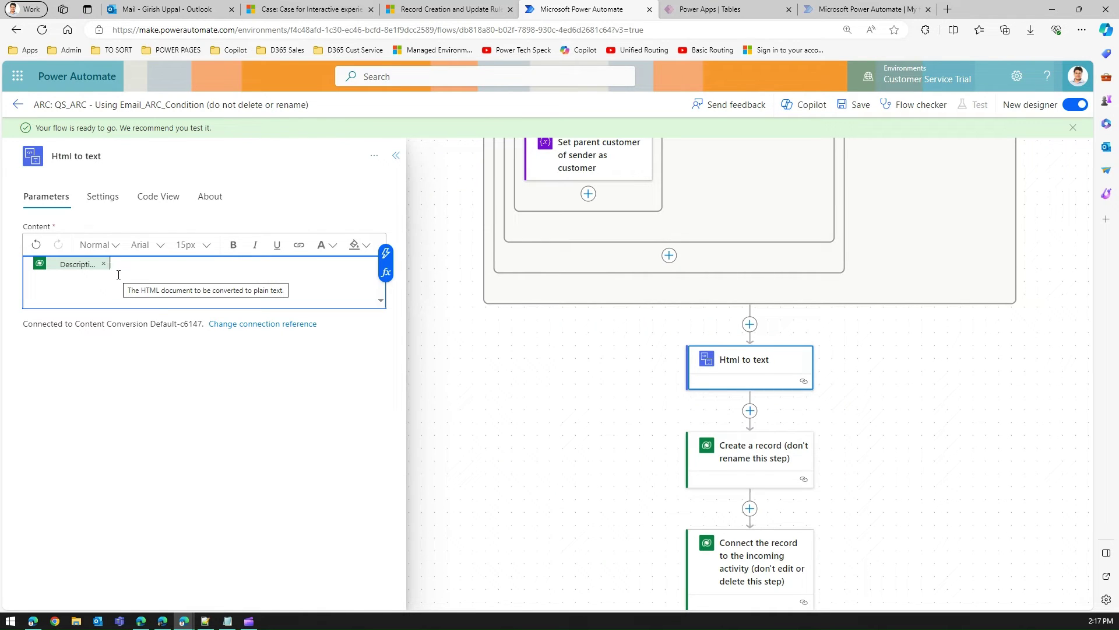
pyautogui.click(855, 106)
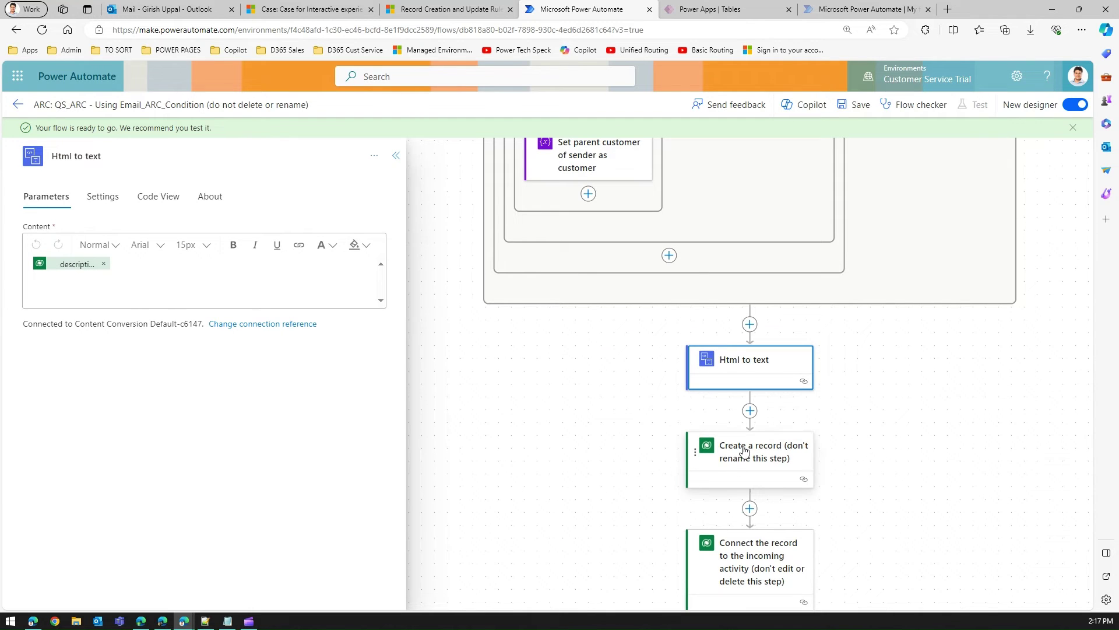
# In "Create a record", replace the Description value with "The plain text content" from Html to text and save the flow.
pyautogui.click(744, 450)
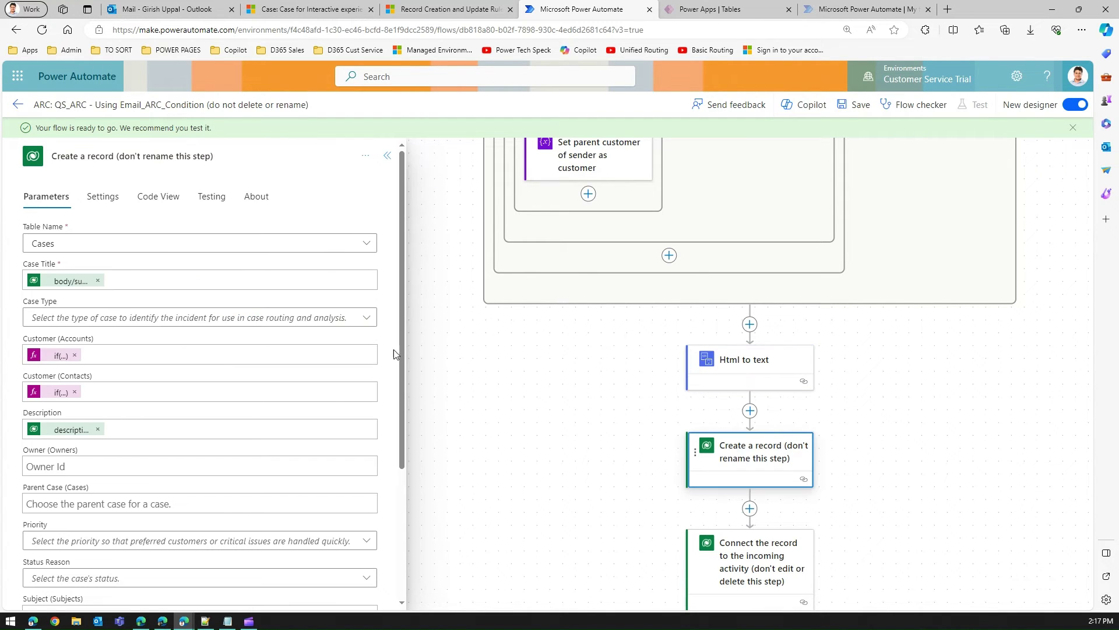
pyautogui.click(97, 432)
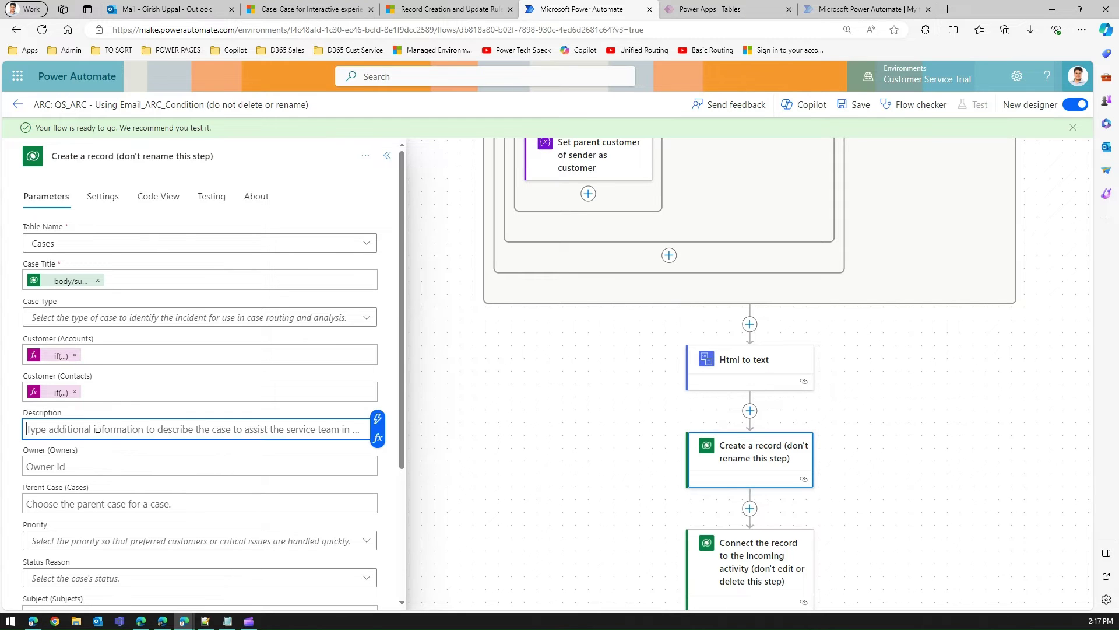
pyautogui.click(379, 420)
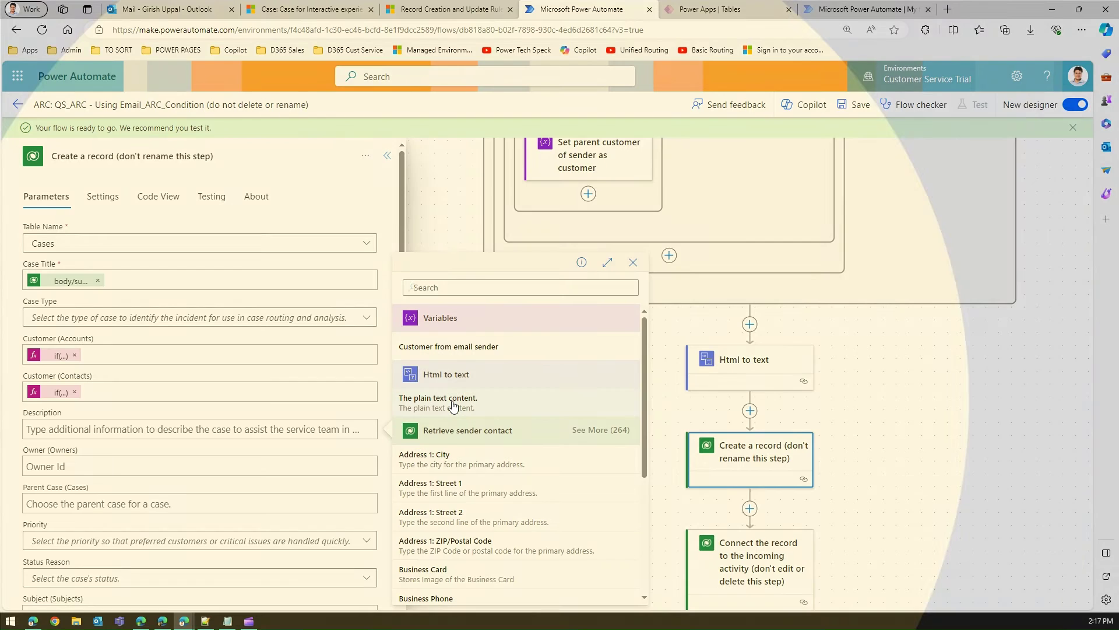
pyautogui.click(452, 404)
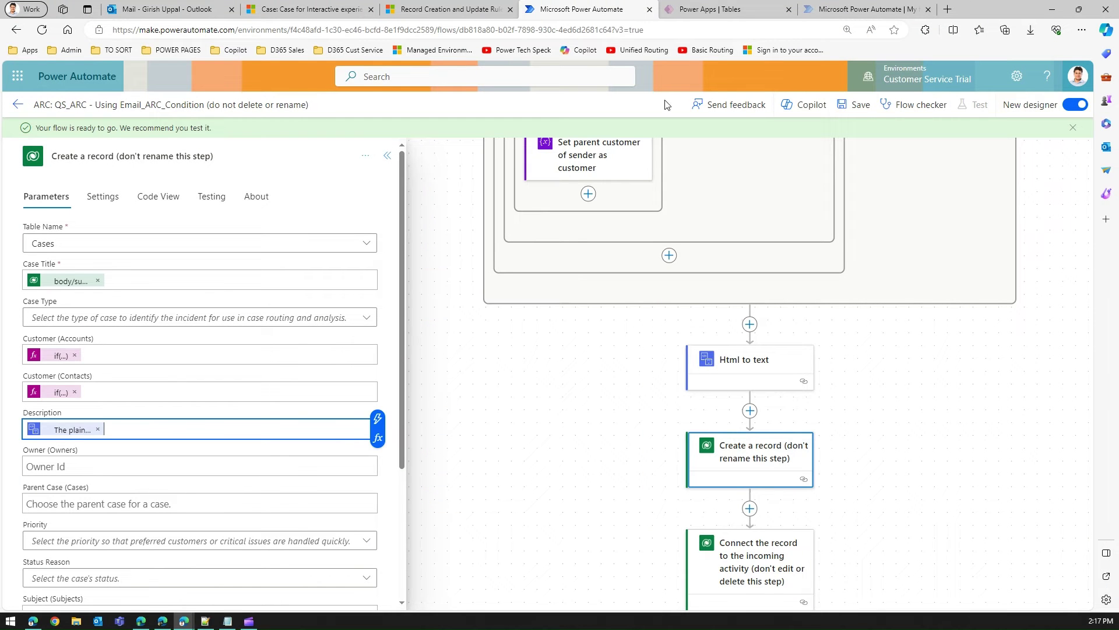
pyautogui.click(858, 105)
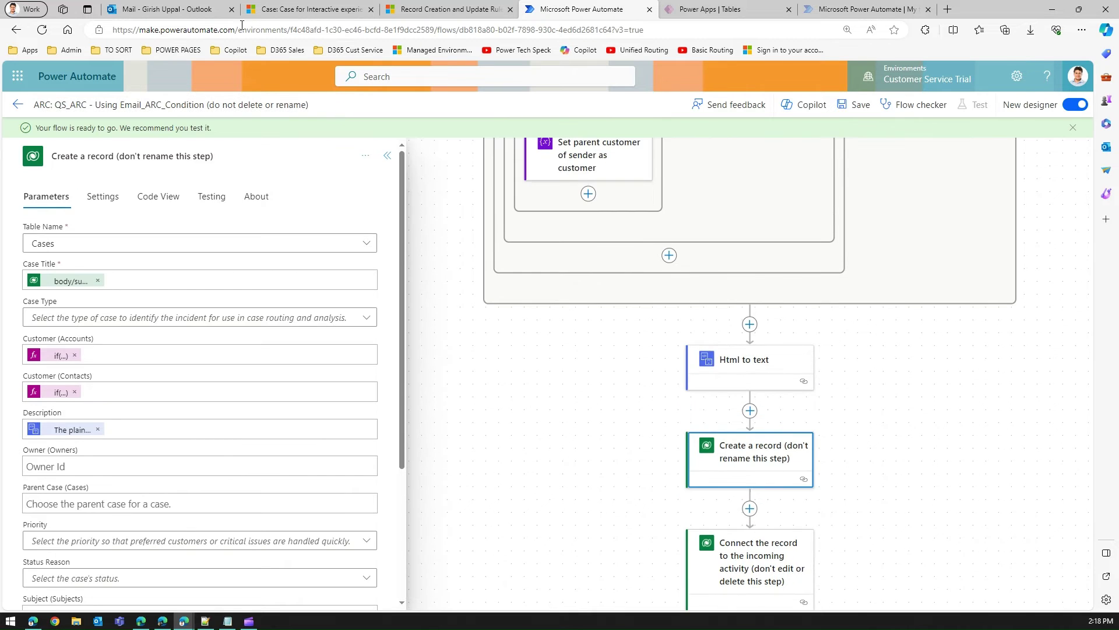
# In Outlook, start a new email to Info with the subject "Firefox browser erring out".
pyautogui.click(181, 8)
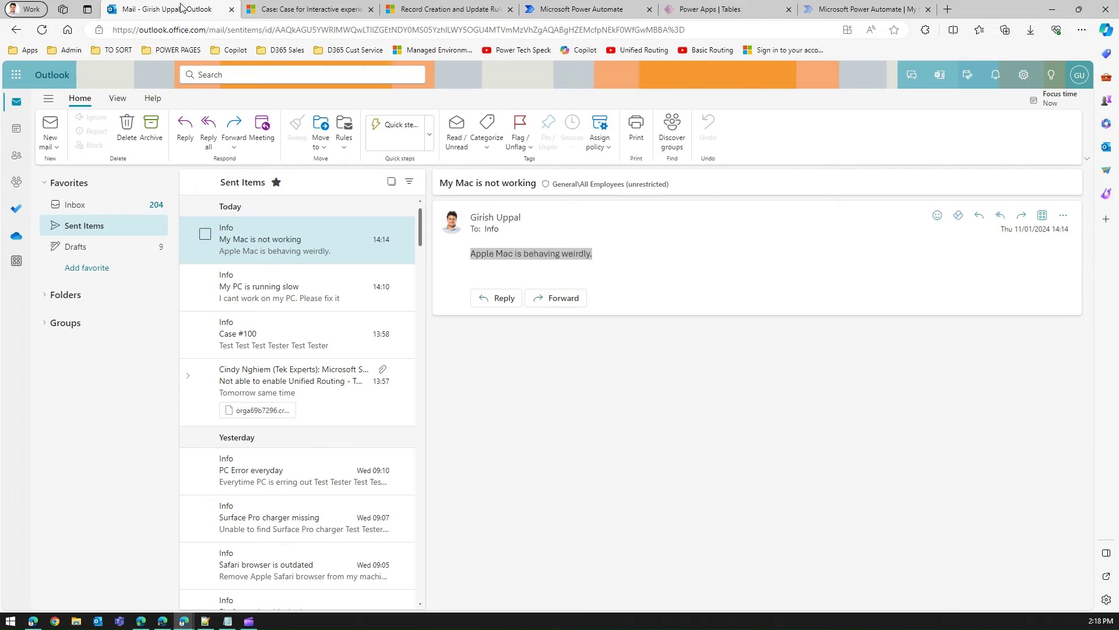
pyautogui.click(50, 130)
pyautogui.click(504, 221)
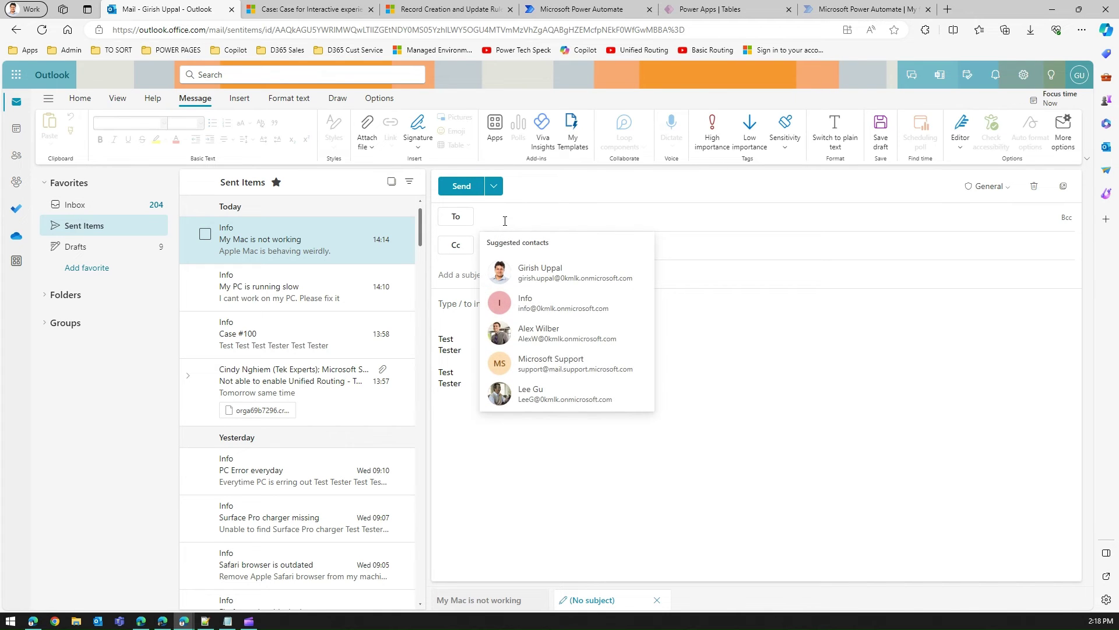
pyautogui.write('inf')
pyautogui.press('Return')
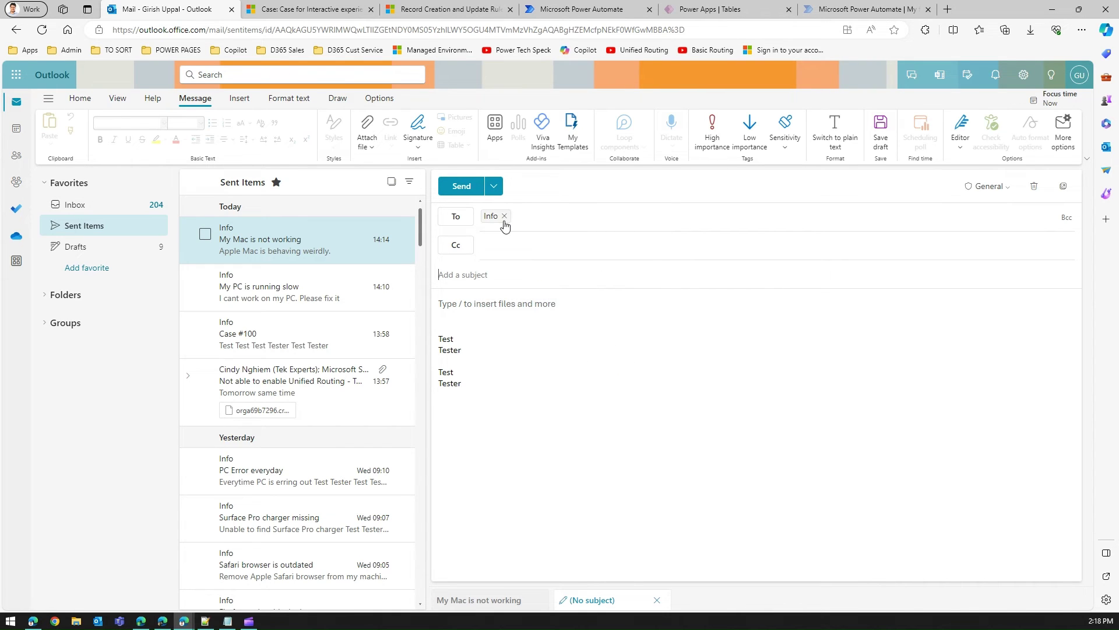
pyautogui.write('Firefox ')
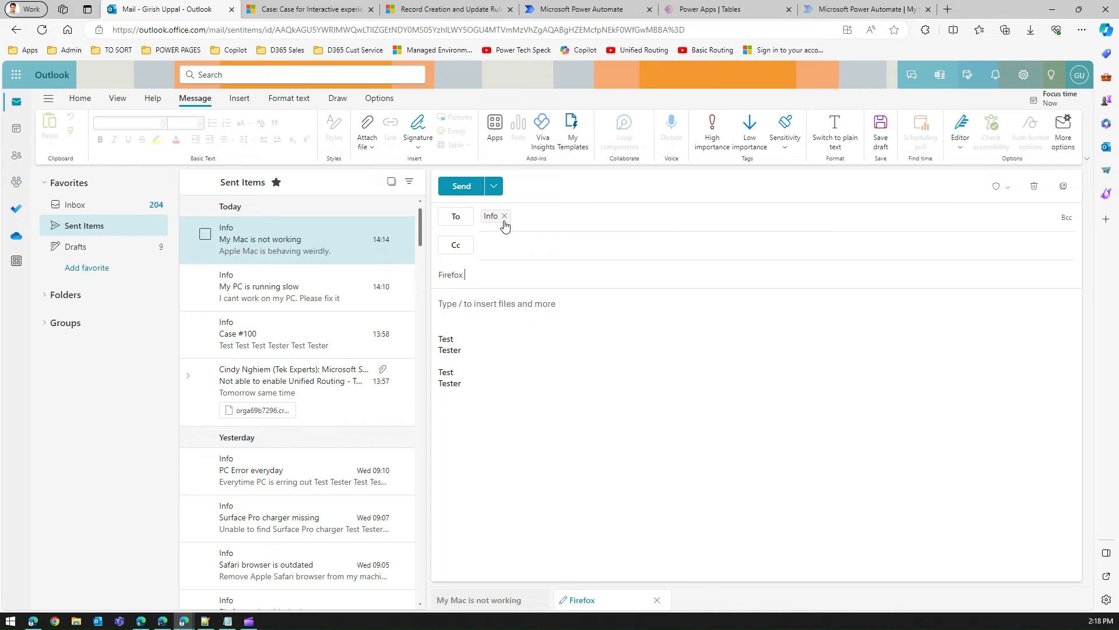
pyautogui.write('browser erring out')
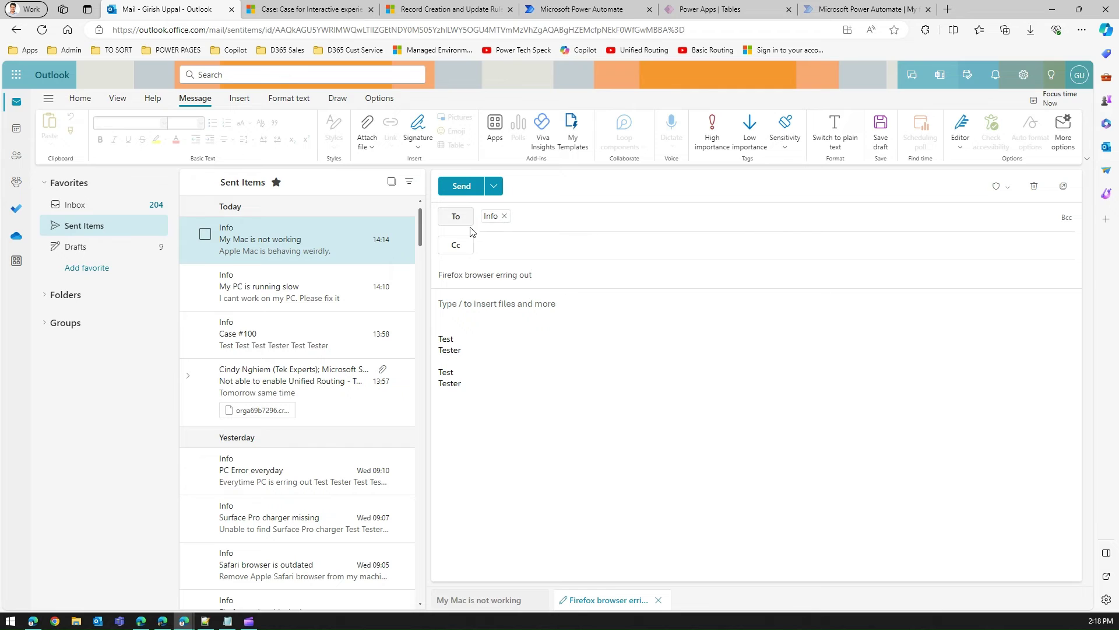
# Replace the email body with "Firefox browser is not working" and "It is throwing blue screen error", separated by a blank line.
pyautogui.click(490, 343)
pyautogui.hotkey('ctrl', 'a')
pyautogui.write('Fir')
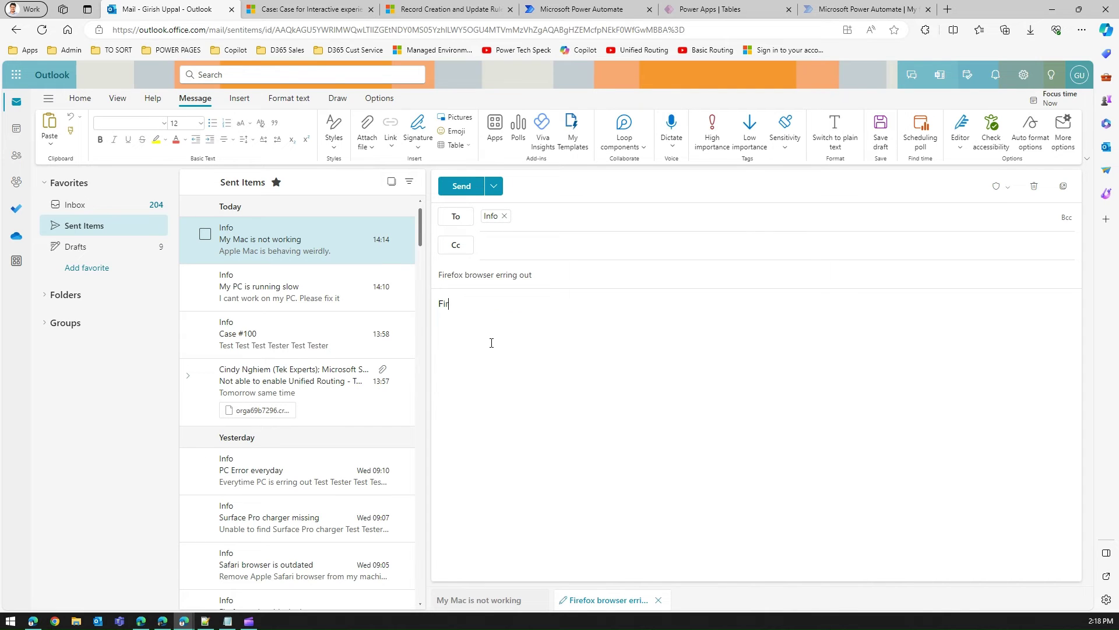
pyautogui.write('efox browser is not working')
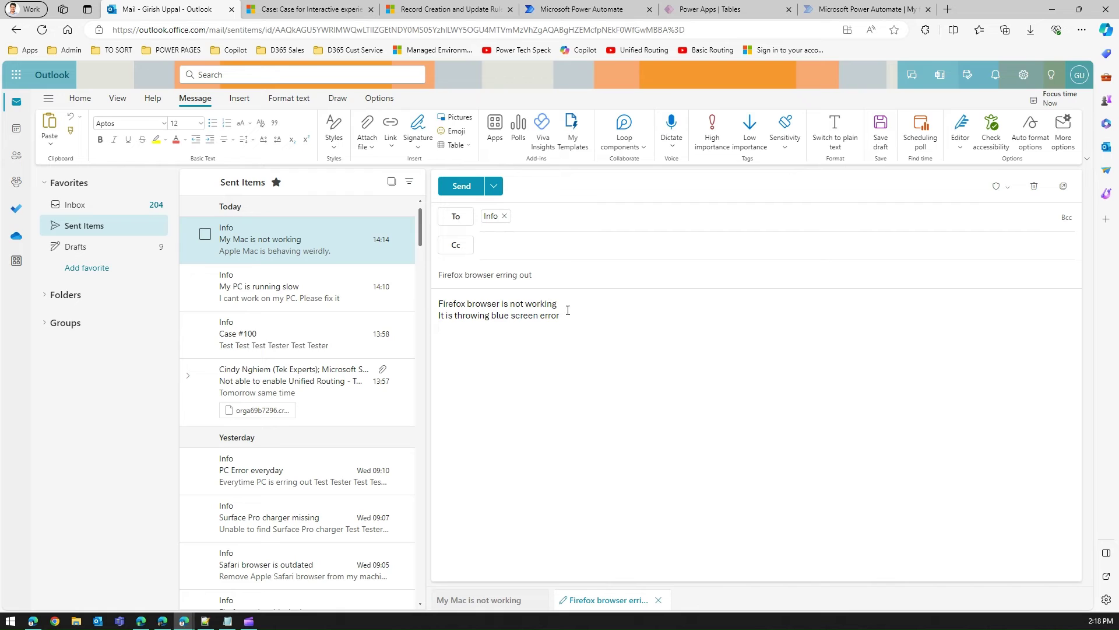
pyautogui.press('Return')
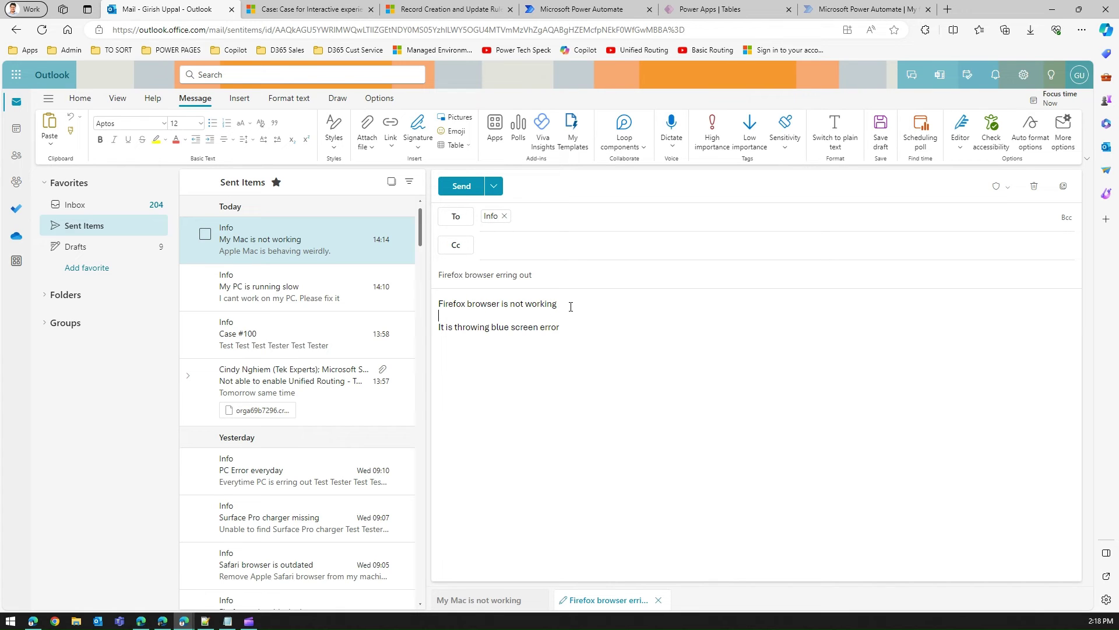
# In the email body, make "browser" bold and "blue" italic, and highlight "throwing" in yellow.
pyautogui.doubleClick(494, 304)
pyautogui.hotkey('ctrl', 'b')
pyautogui.doubleClick(494, 328)
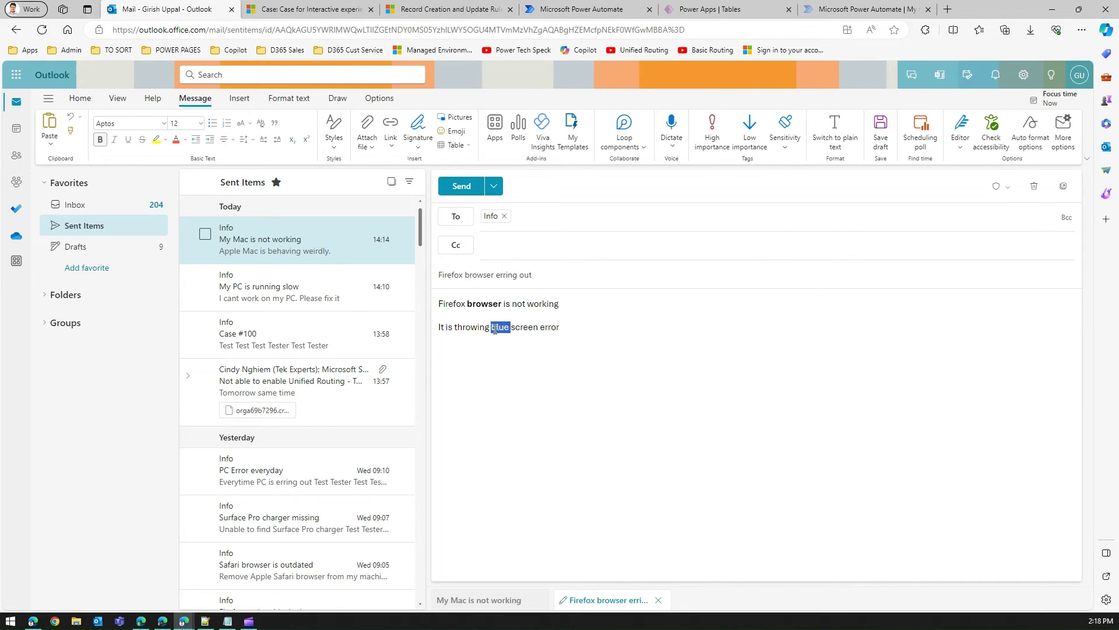
pyautogui.click(649, 298)
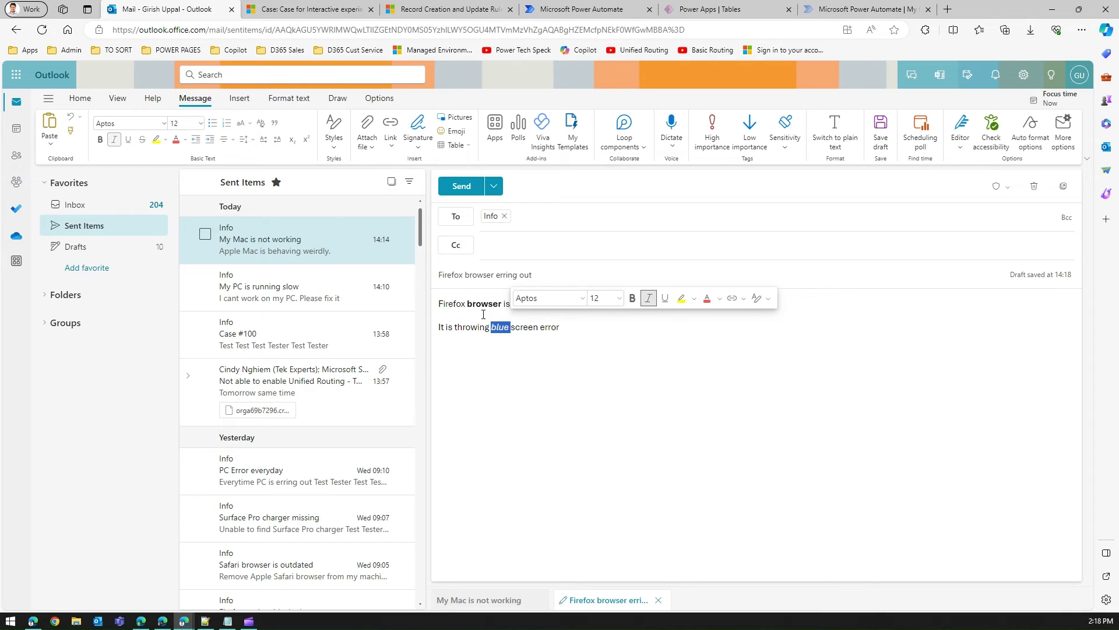
pyautogui.doubleClick(472, 327)
pyautogui.click(644, 308)
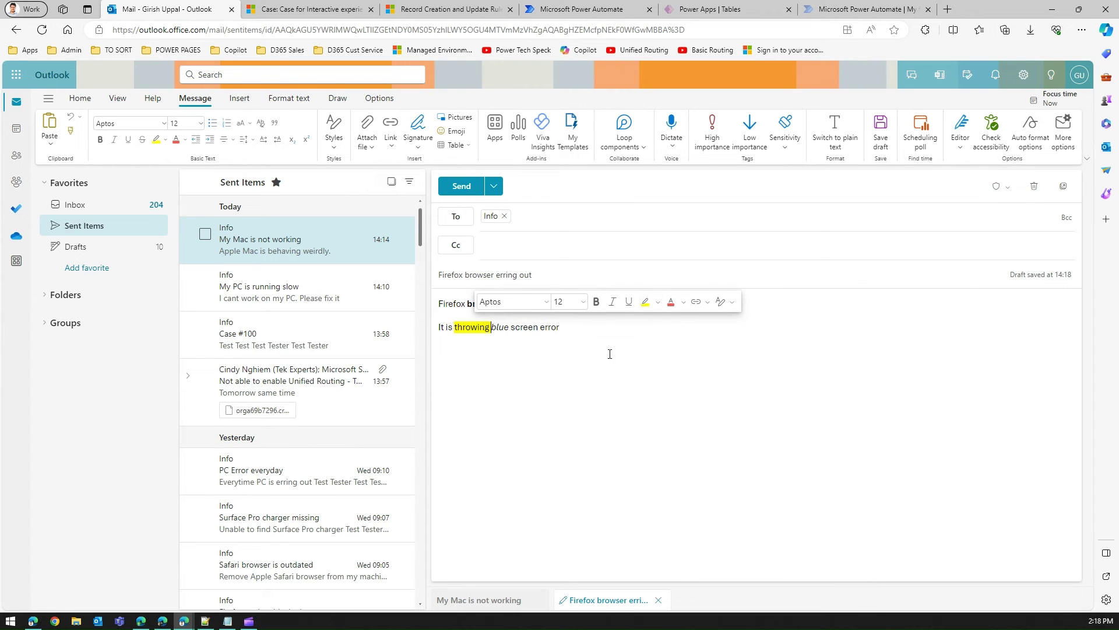
pyautogui.click(588, 340)
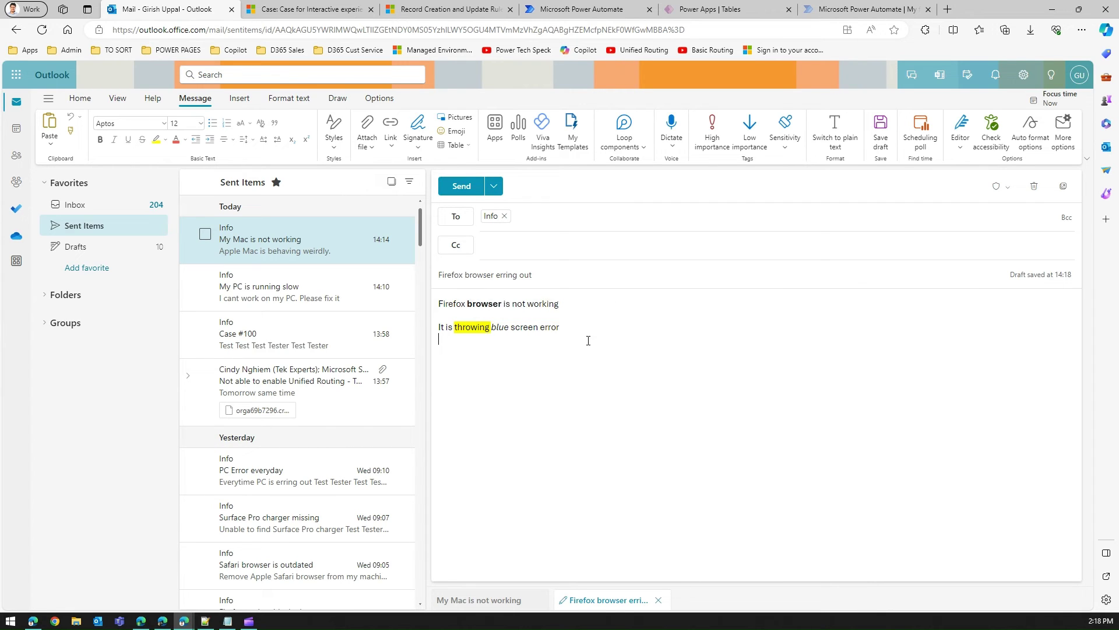
# Enlarge the font of the word "error" in the email body and send the email.
pyautogui.doubleClick(552, 328)
pyautogui.click(659, 308)
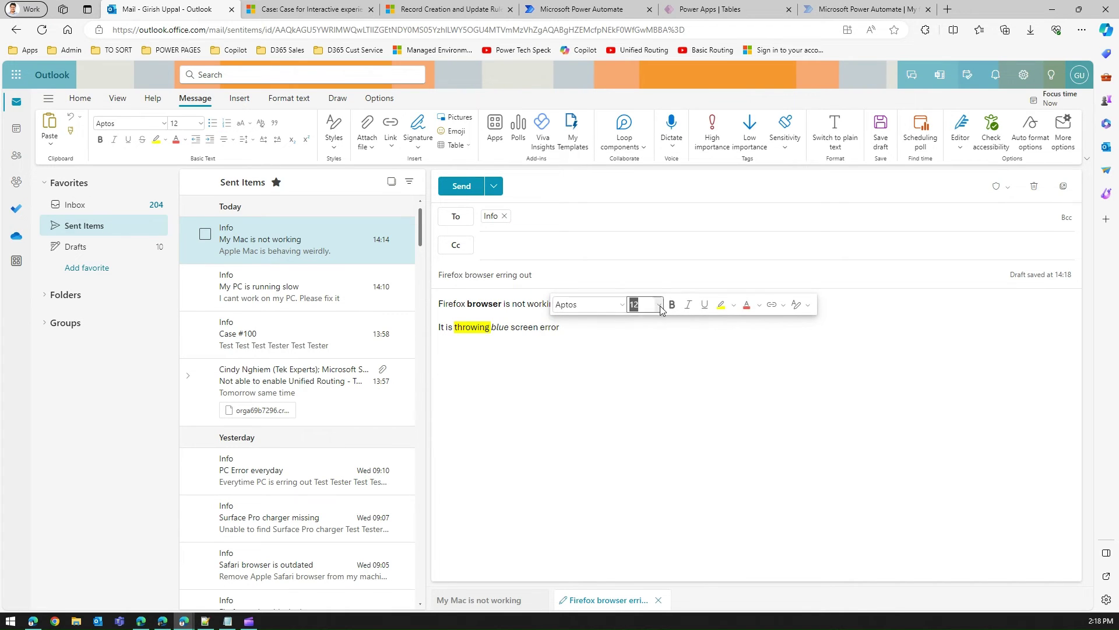
pyautogui.click(644, 467)
pyautogui.click(571, 406)
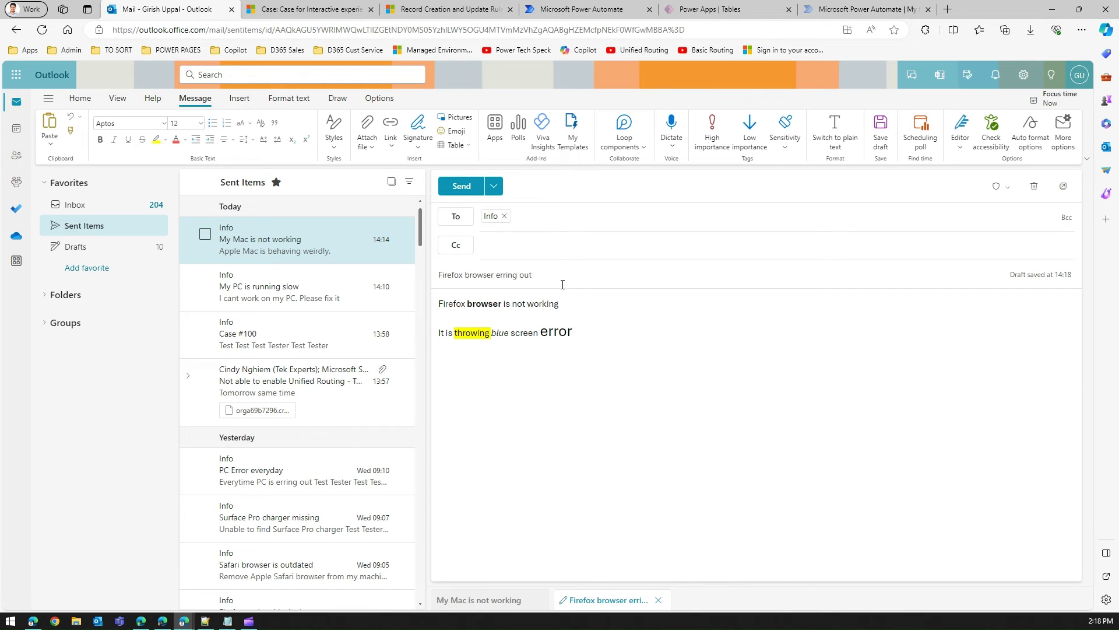
pyautogui.click(458, 185)
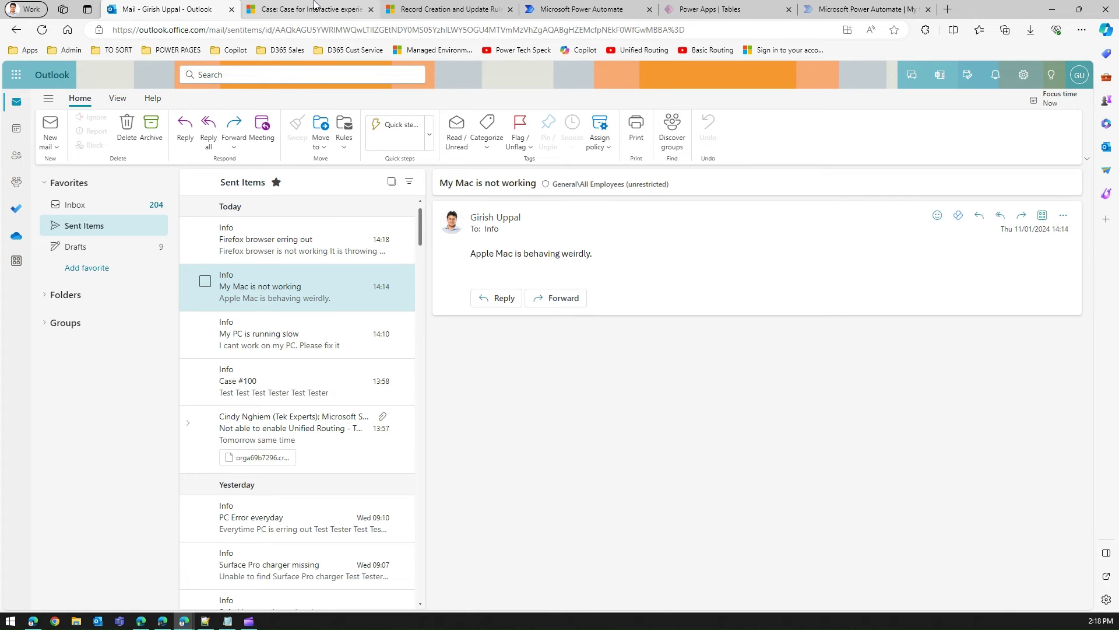
# In Customer Service admin center, refresh the QS_ARC - Using Email_ARC_Rule record and check its activity monitor for the Firefox email.
pyautogui.click(451, 7)
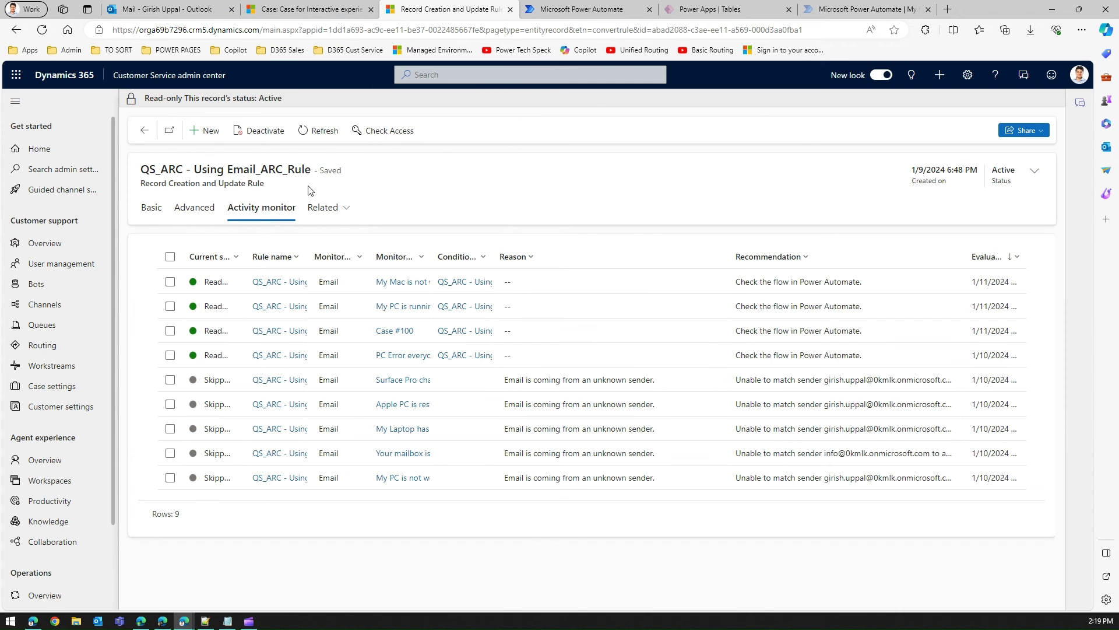
pyautogui.click(324, 131)
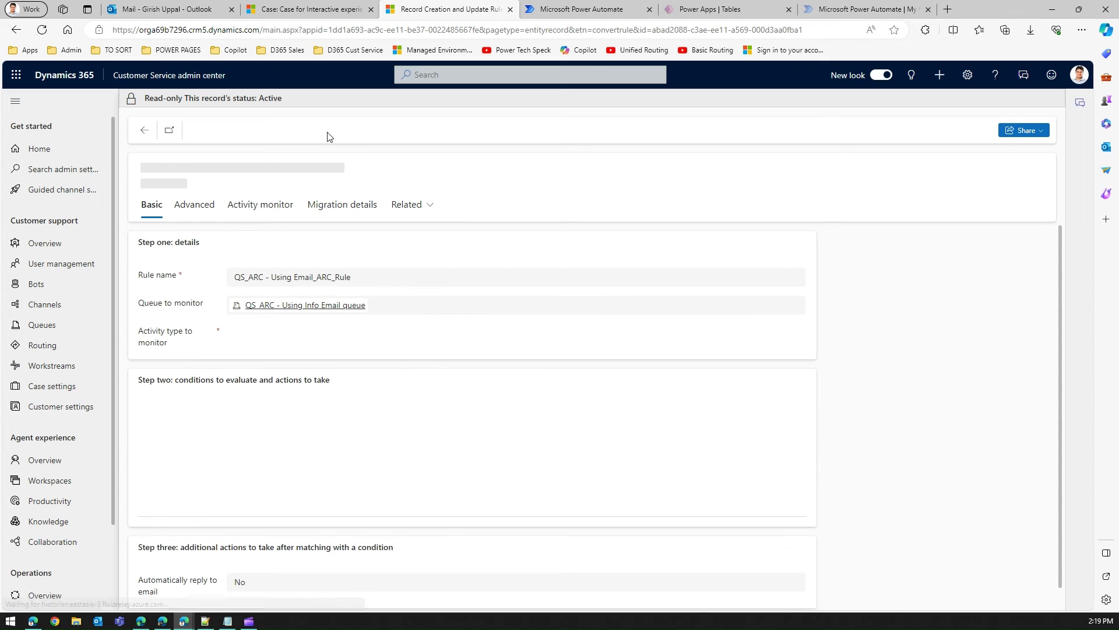
pyautogui.click(260, 210)
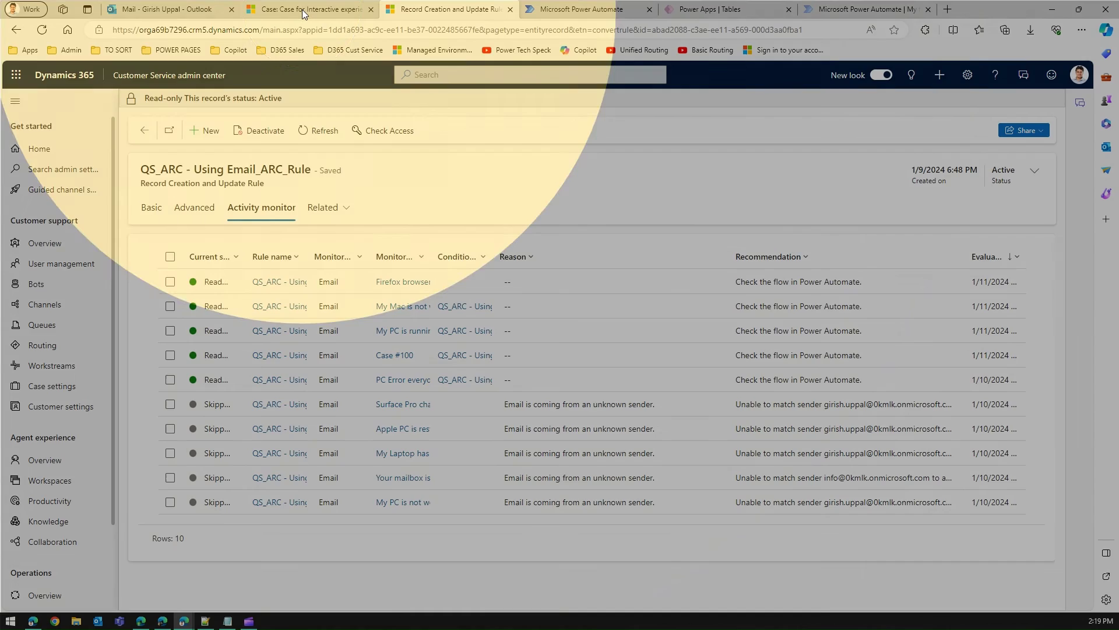
# In Customer Service Hub, show the My Active Cases list sorted by Created On from newer to older.
pyautogui.click(302, 9)
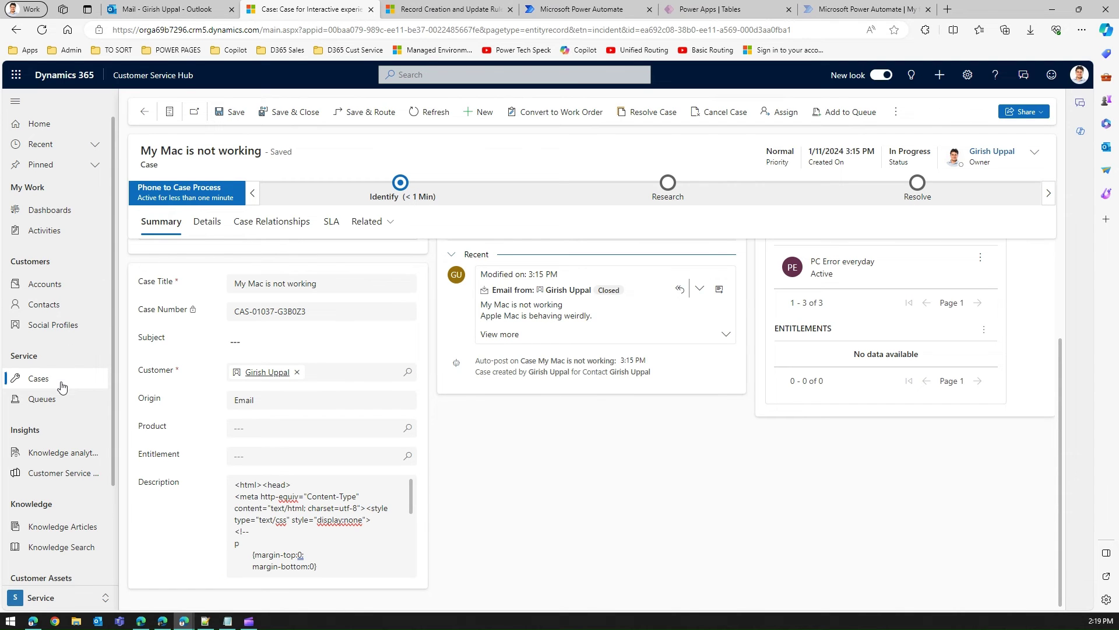
pyautogui.click(61, 386)
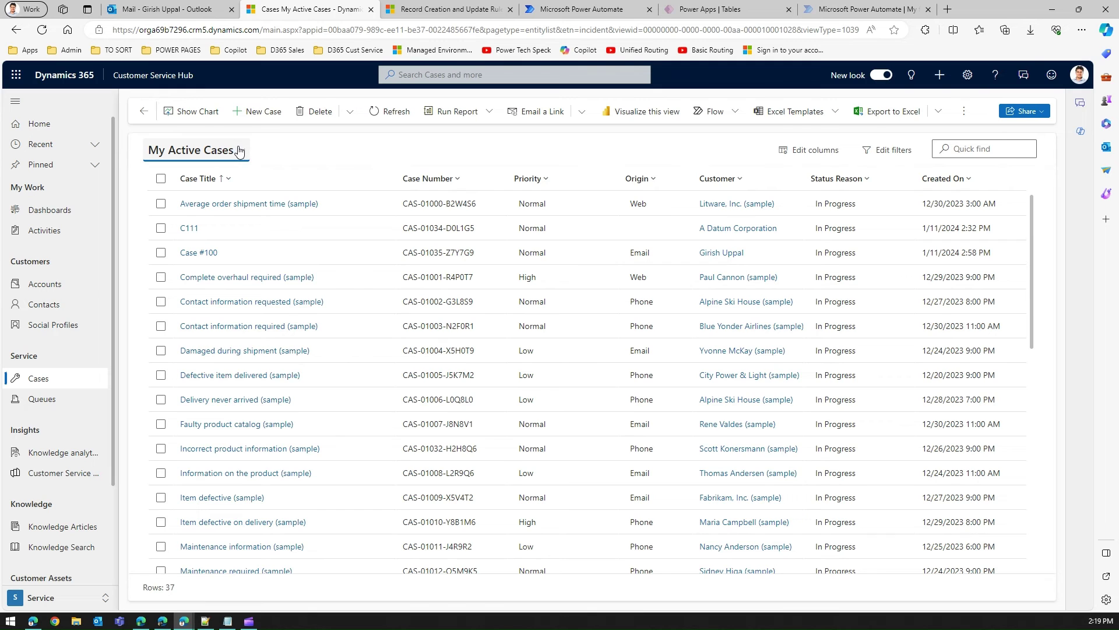
pyautogui.click(963, 179)
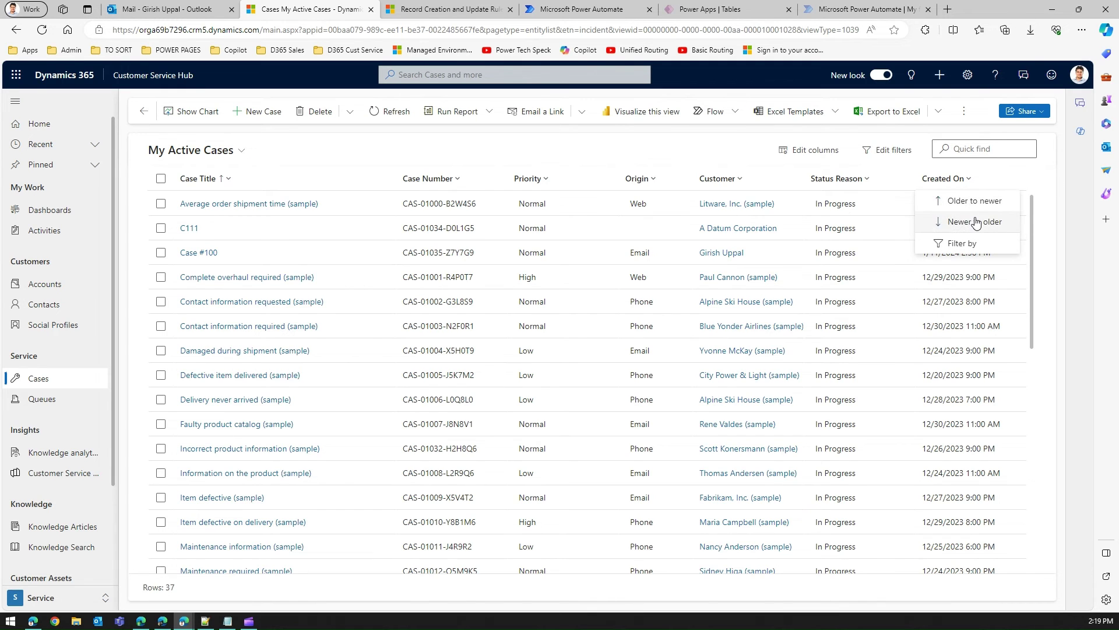
pyautogui.click(977, 221)
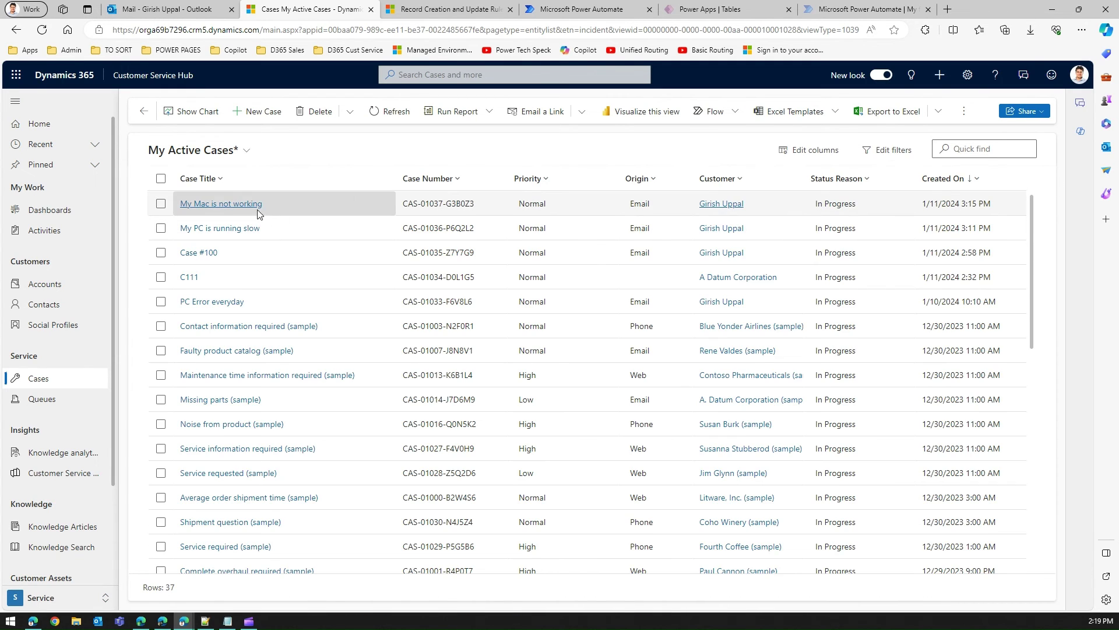
# Refresh the My Active Cases list repeatedly, with Created On sorted newer to older, to look for the Firefox case.
pyautogui.click(386, 113)
pyautogui.click(400, 114)
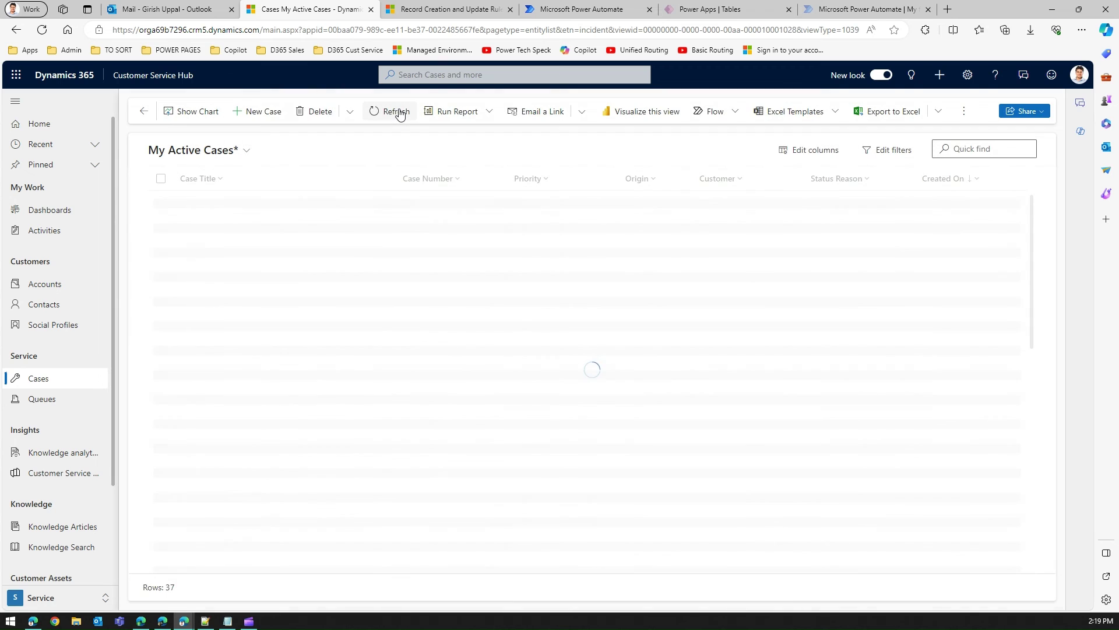
pyautogui.click(400, 112)
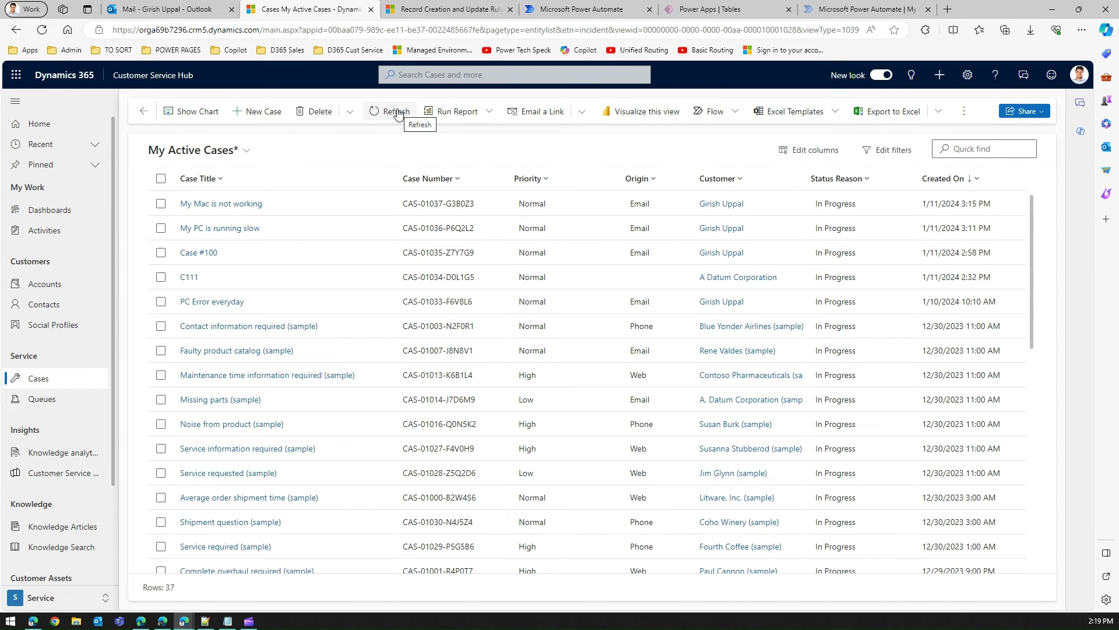
pyautogui.click(398, 113)
pyautogui.click(398, 114)
pyautogui.click(398, 114)
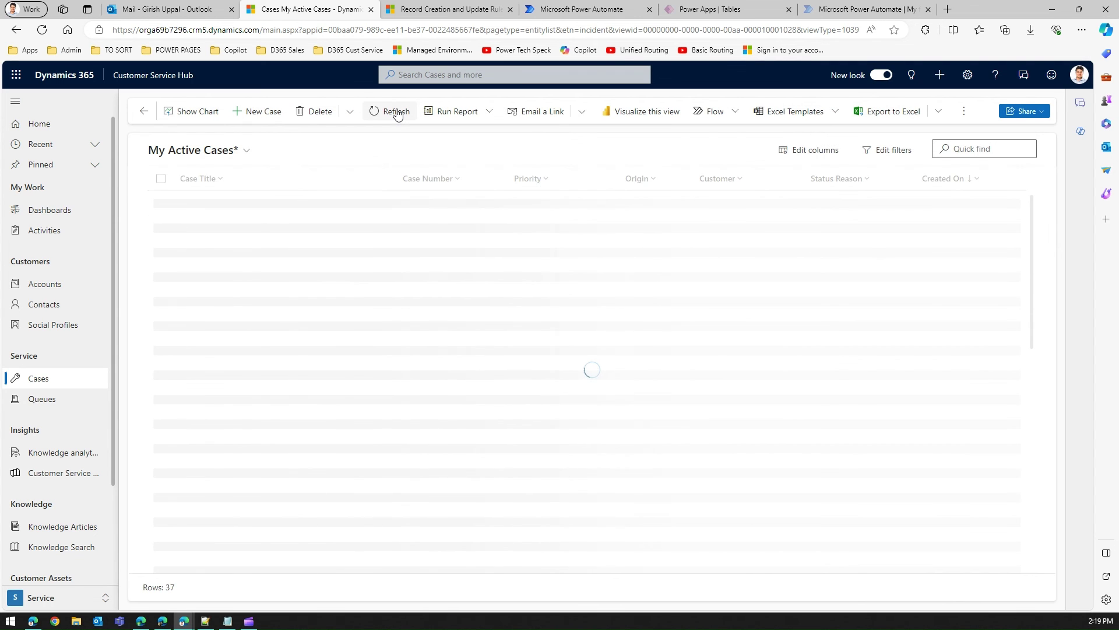
pyautogui.click(399, 114)
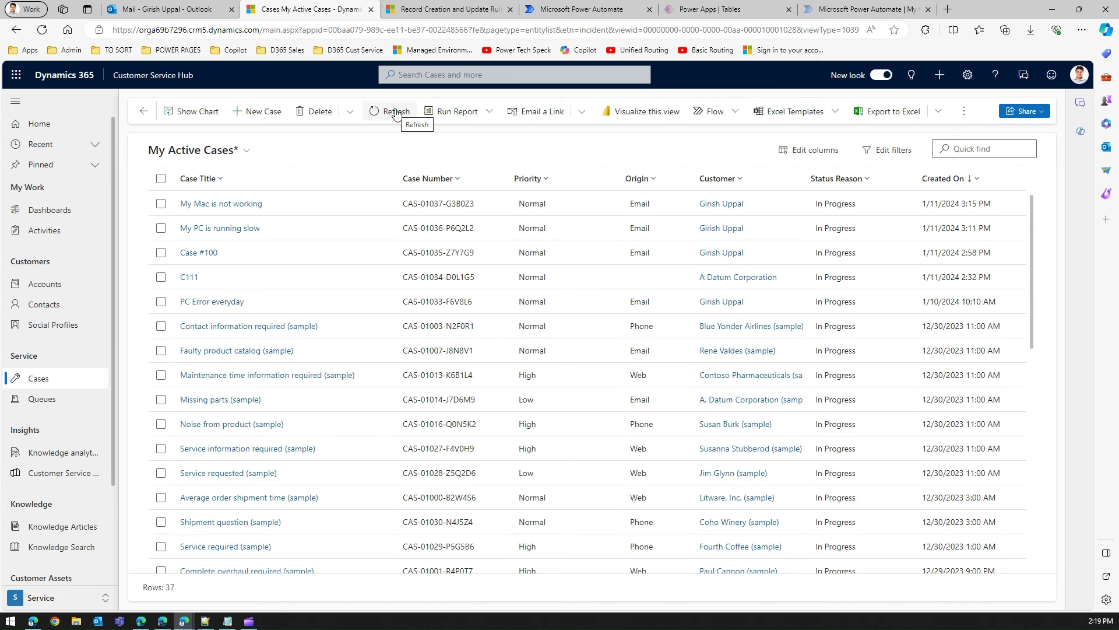
pyautogui.click(396, 114)
pyautogui.click(977, 181)
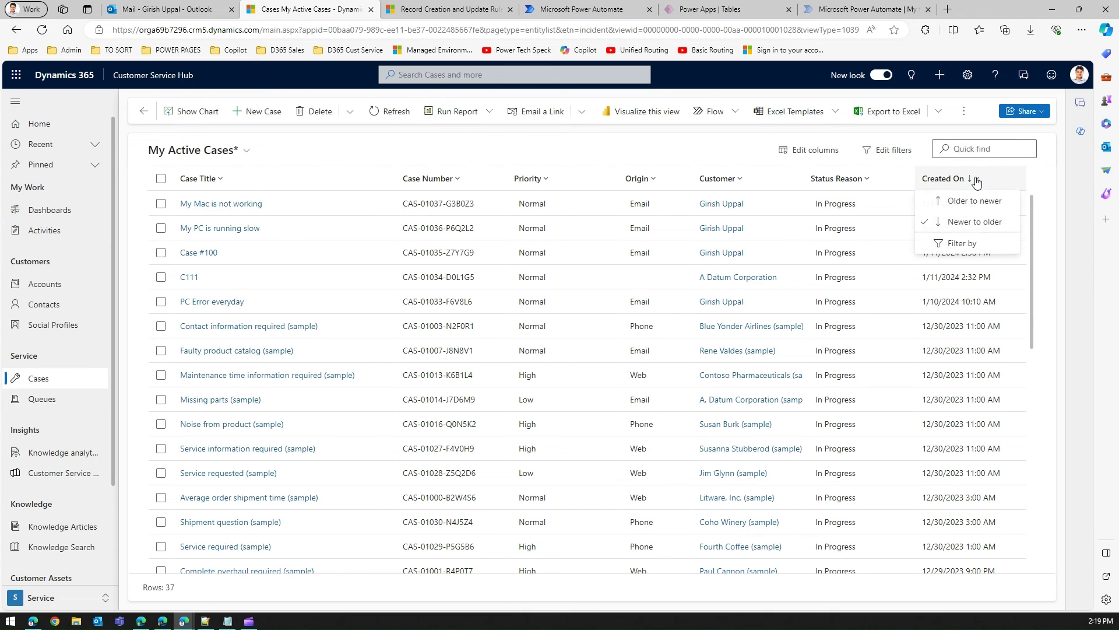
pyautogui.click(975, 220)
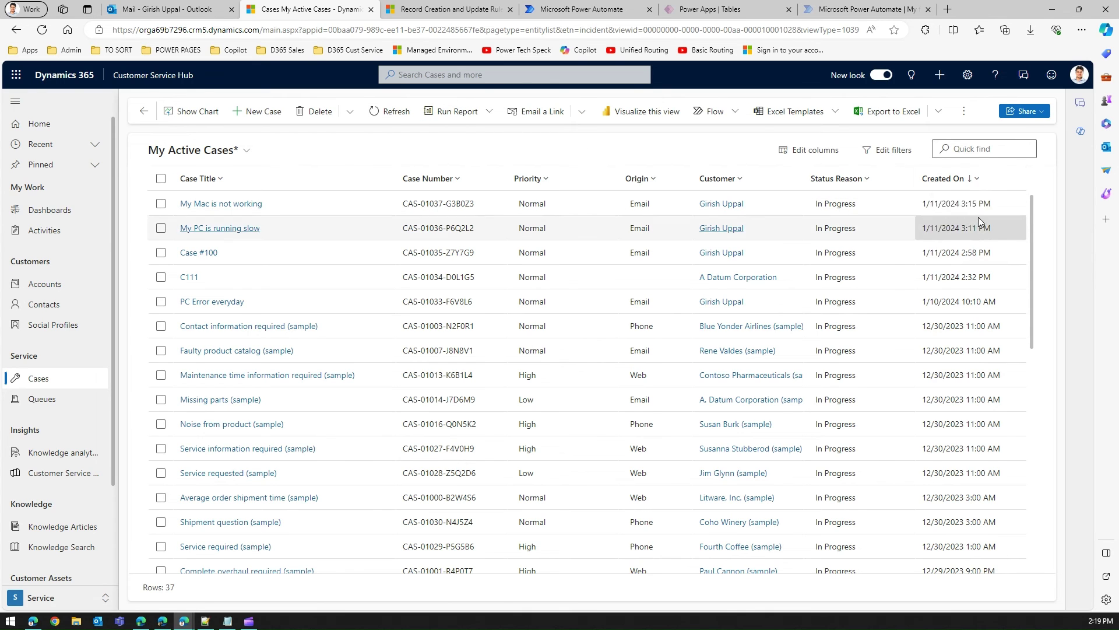
pyautogui.click(396, 112)
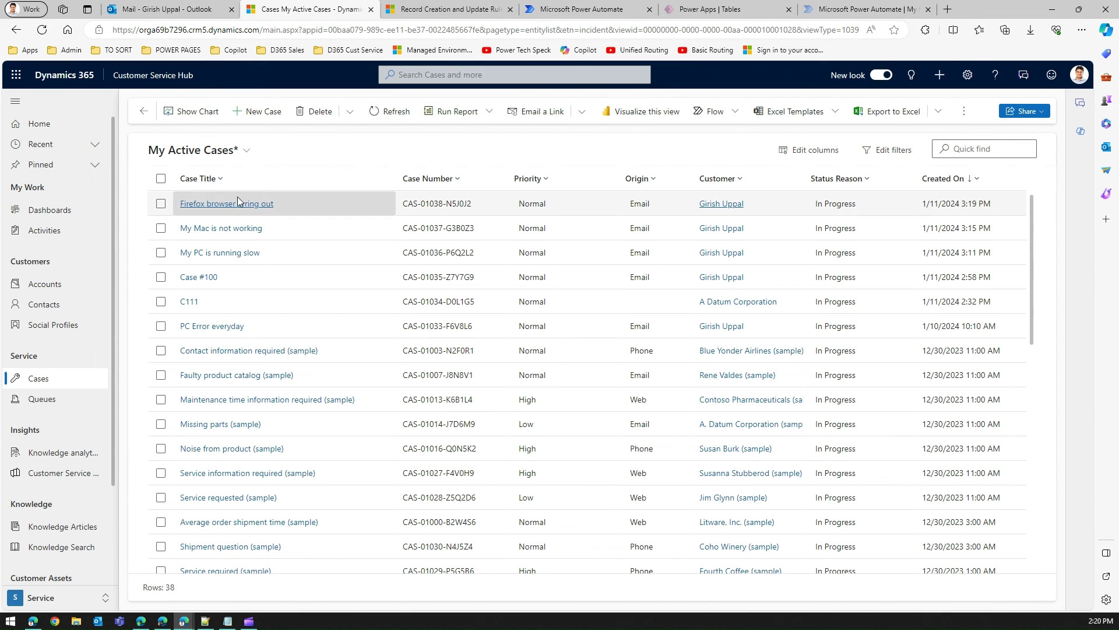
# Open the "Firefox browser erring out" case and examine its Case Title.
pyautogui.click(253, 204)
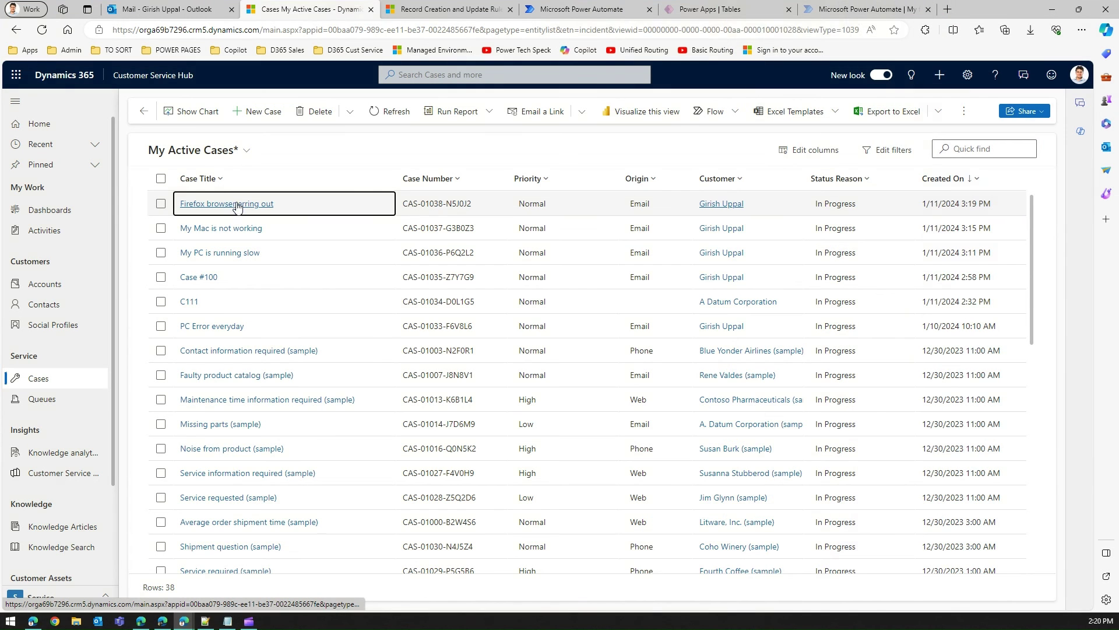
pyautogui.click(237, 205)
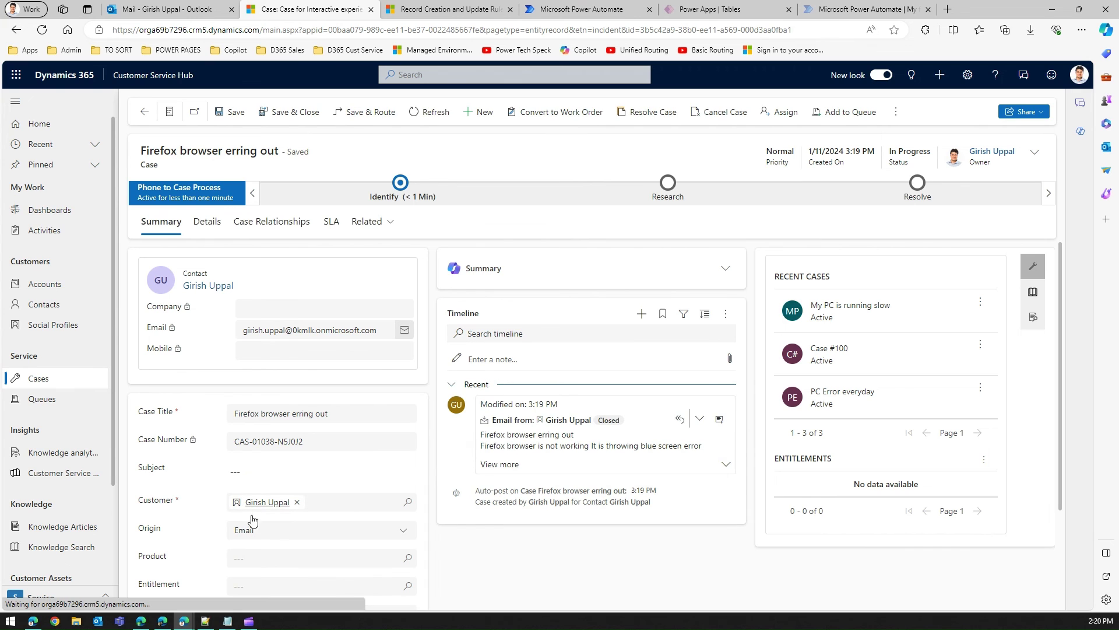
pyautogui.moveTo(328, 414); pyautogui.dragTo(215, 412)
# In Outlook, open the sent "Firefox browser erring out" email and examine its subject and formatted body.
pyautogui.click(187, 6)
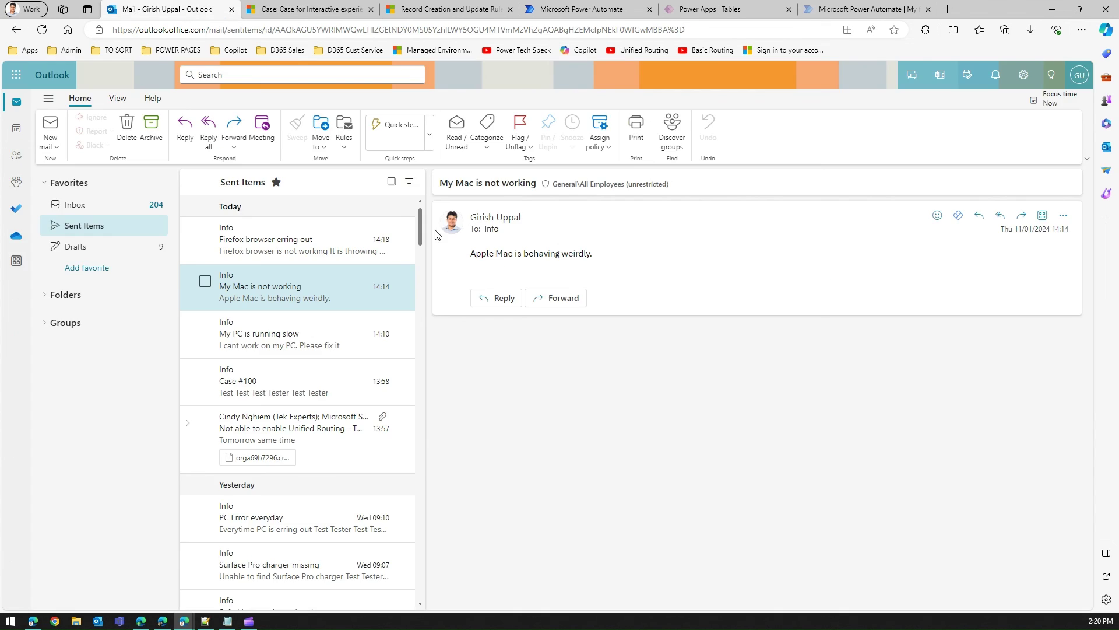
pyautogui.click(302, 251)
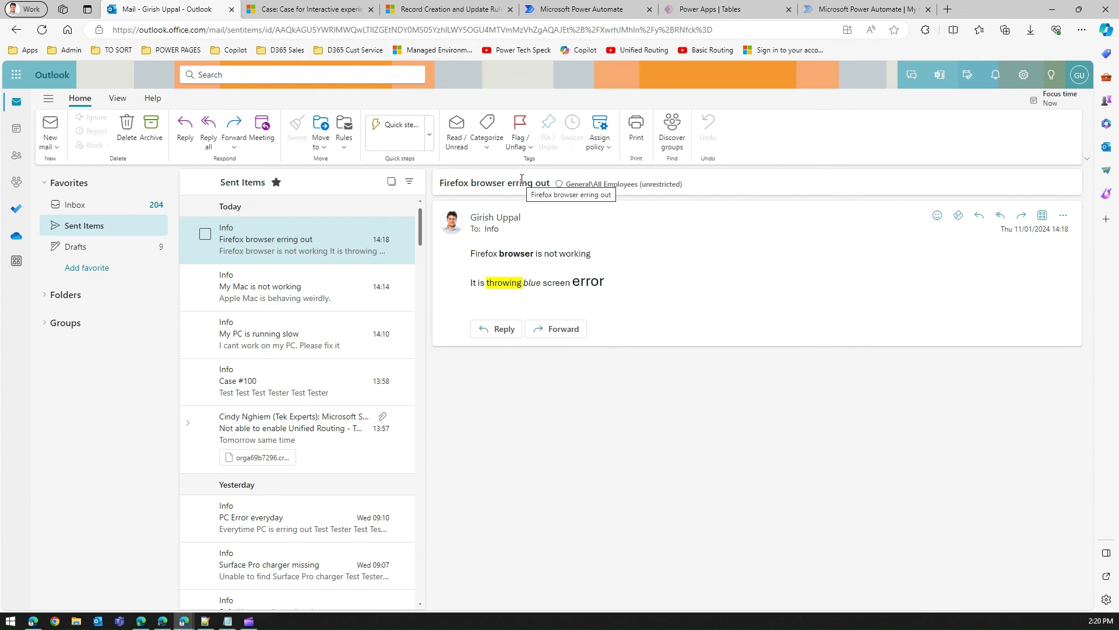
pyautogui.moveTo(470, 248); pyautogui.dragTo(614, 285)
# Return to the Firefox case in Dynamics 365 and examine the text in its Description field.
pyautogui.click(309, 9)
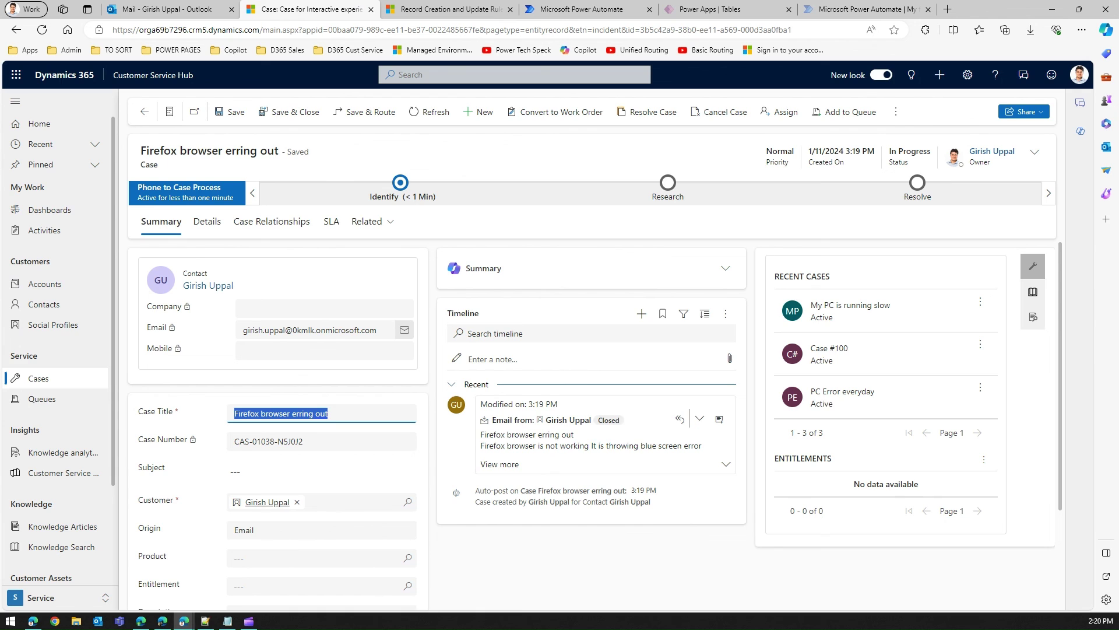
pyautogui.scroll(-3, 1063, 429)
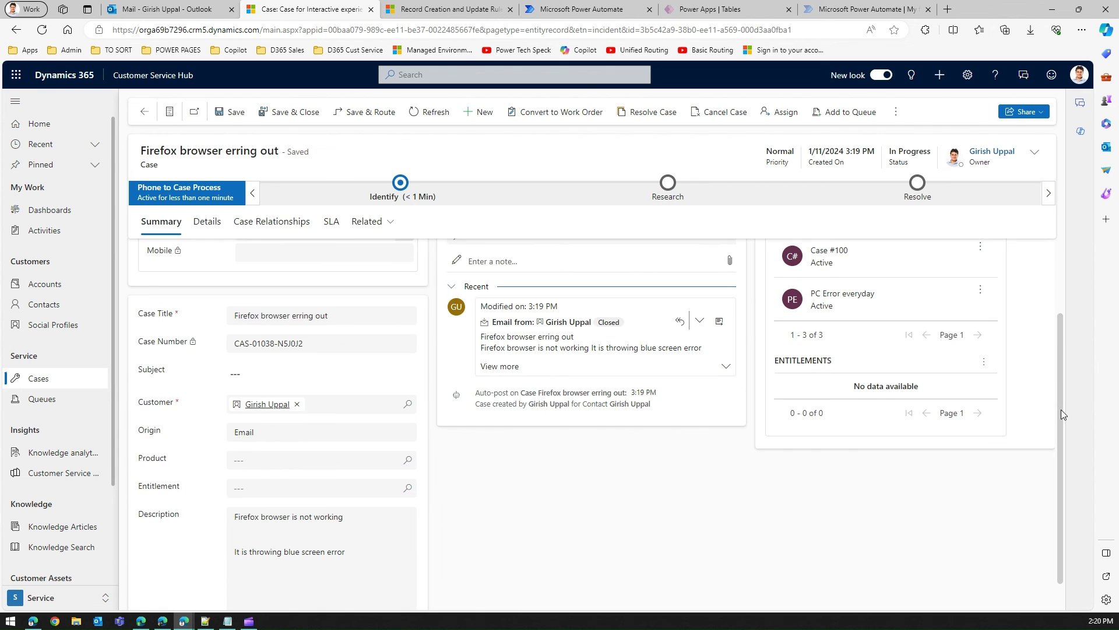
pyautogui.moveTo(378, 526); pyautogui.dragTo(235, 485)
pyautogui.click(262, 499)
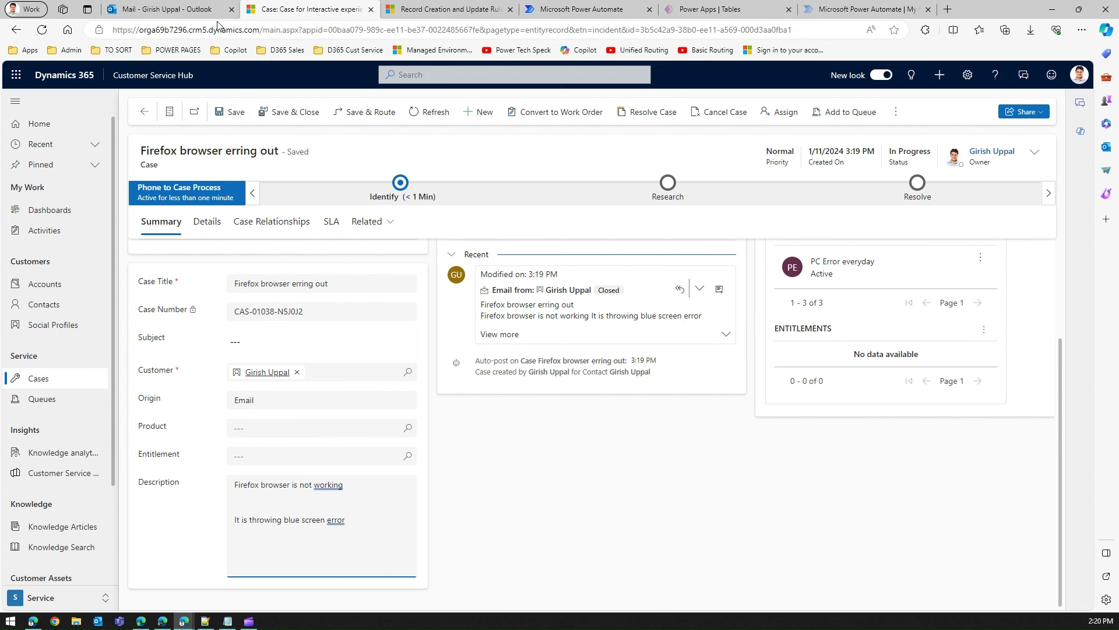
# Compare the formatted body of the sent Firefox email in Outlook with the case's Description in Dynamics 365.
pyautogui.click(196, 13)
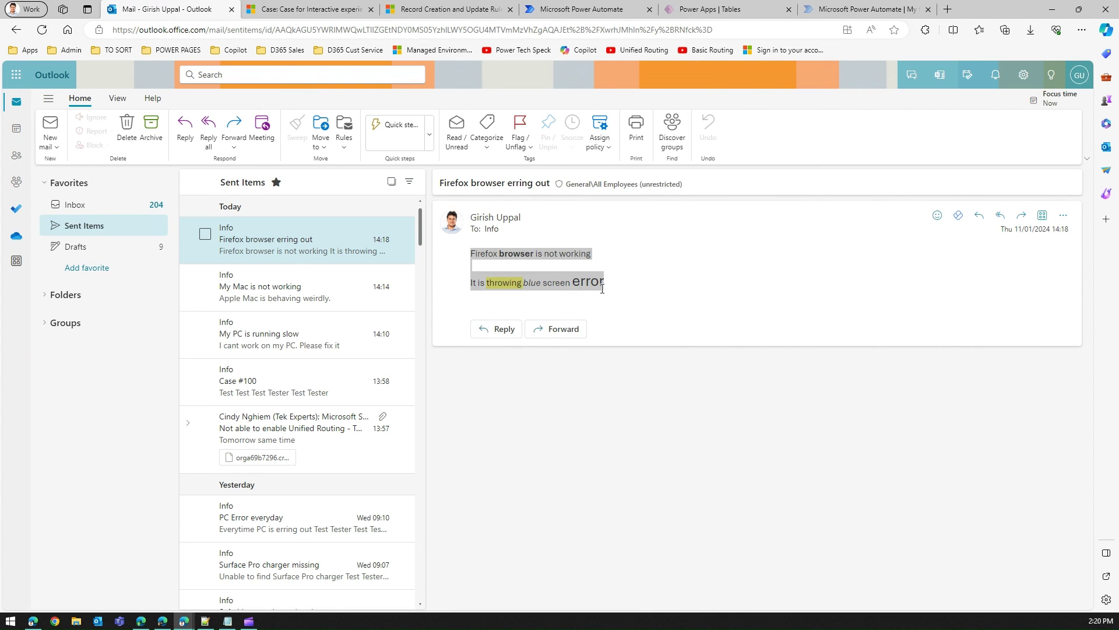
pyautogui.moveTo(603, 289); pyautogui.dragTo(459, 256)
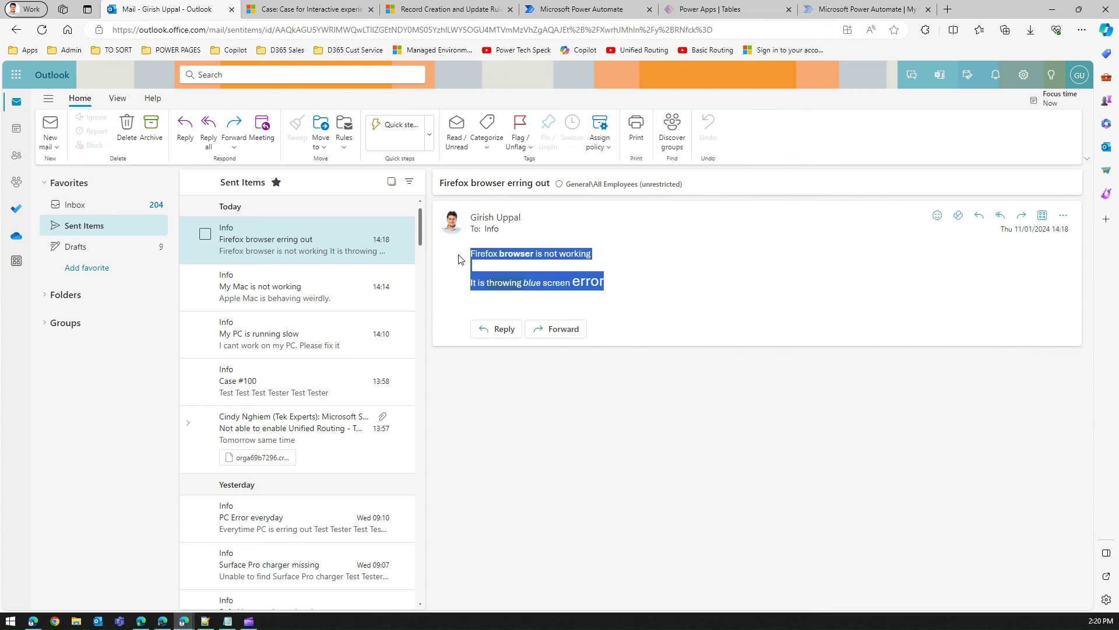
pyautogui.click(325, 11)
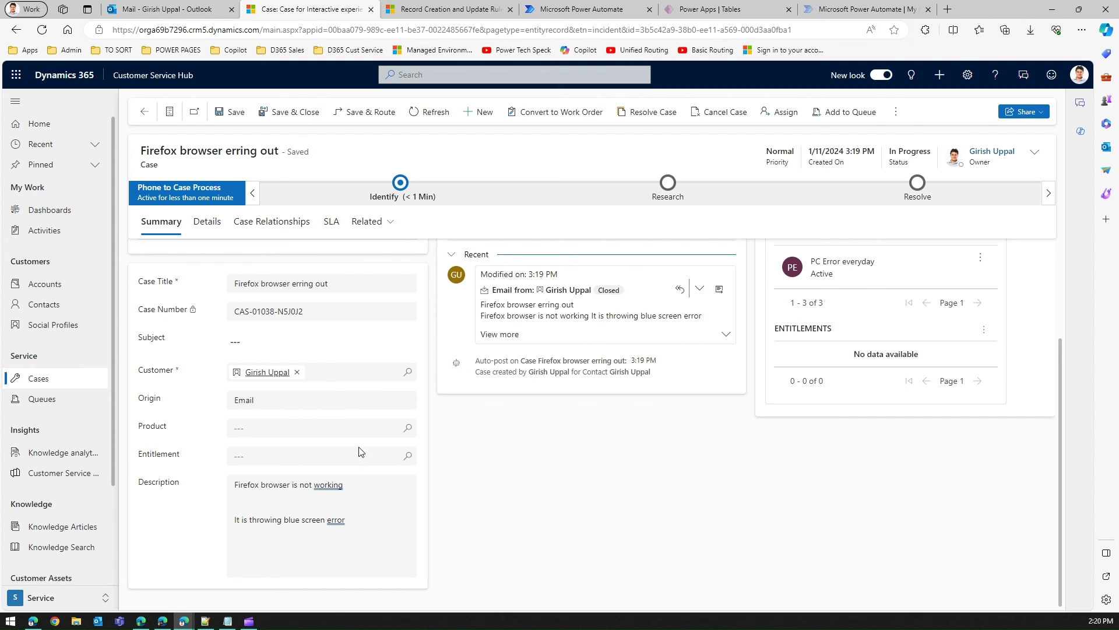
pyautogui.click(369, 493)
pyautogui.click(178, 10)
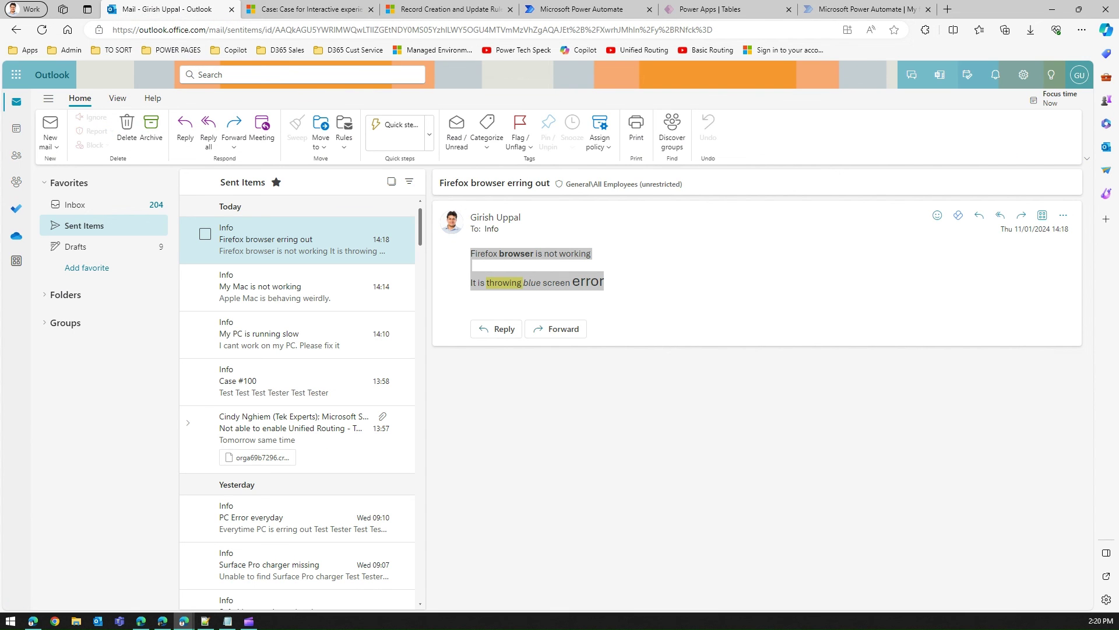